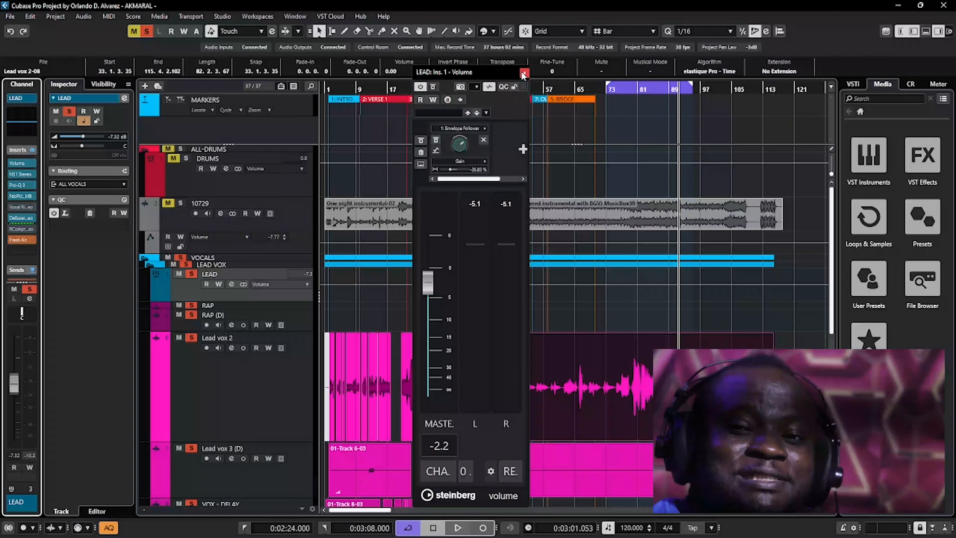
Step: Close the Volume plug-in window of the LEAD channel and move the project cursor to 0:02:28.000
{"action": "left_click", "coordinate": [523, 73]}
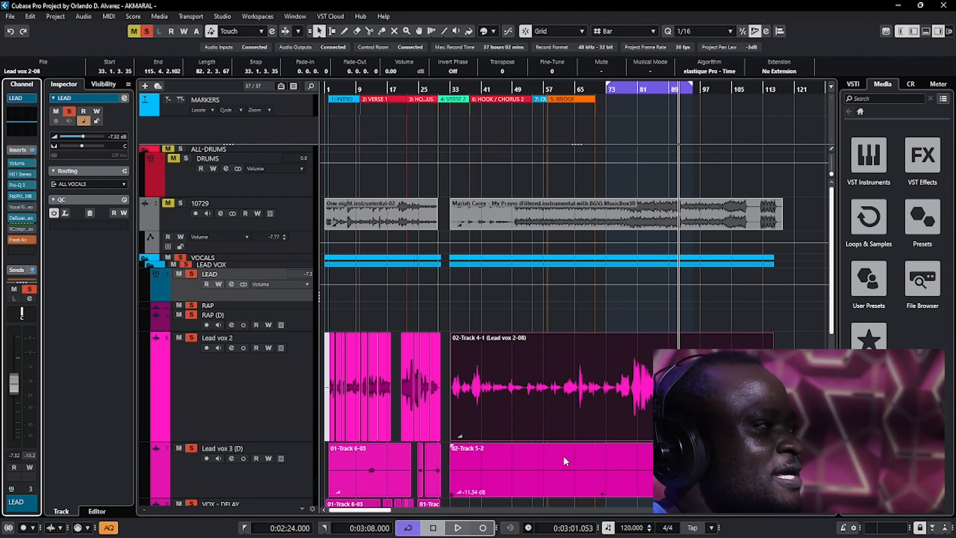
{"action": "scroll", "coordinate": [718, 333], "scroll_direction": "up", "scroll_amount": 1}
{"action": "scroll", "coordinate": [715, 320], "scroll_direction": "down", "scroll_amount": 2}
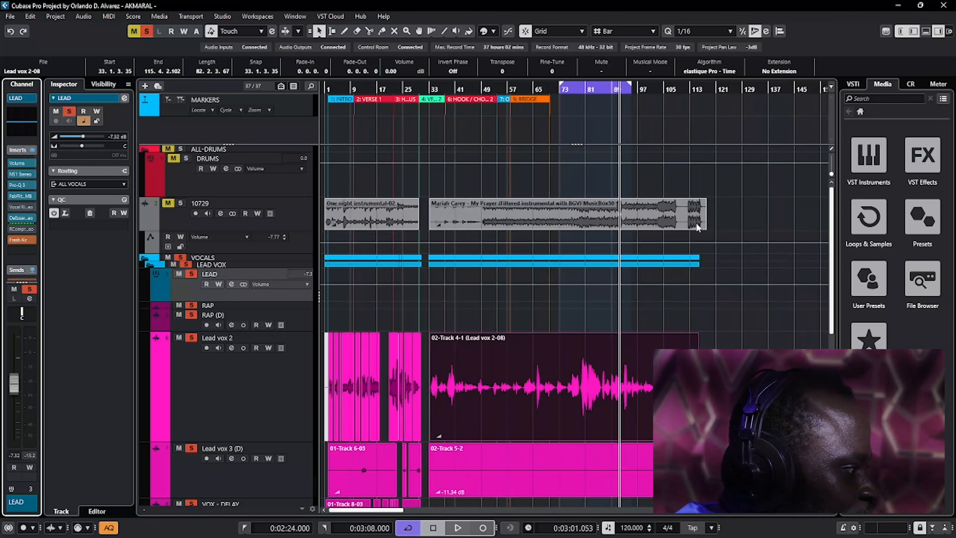
{"action": "left_click", "coordinate": [575, 91]}
{"action": "left_click_drag", "start_coordinate": [575, 91], "coordinate": [537, 108]}
{"action": "key", "text": "g"}
{"action": "key", "text": "g"}
{"action": "key", "text": "g"}
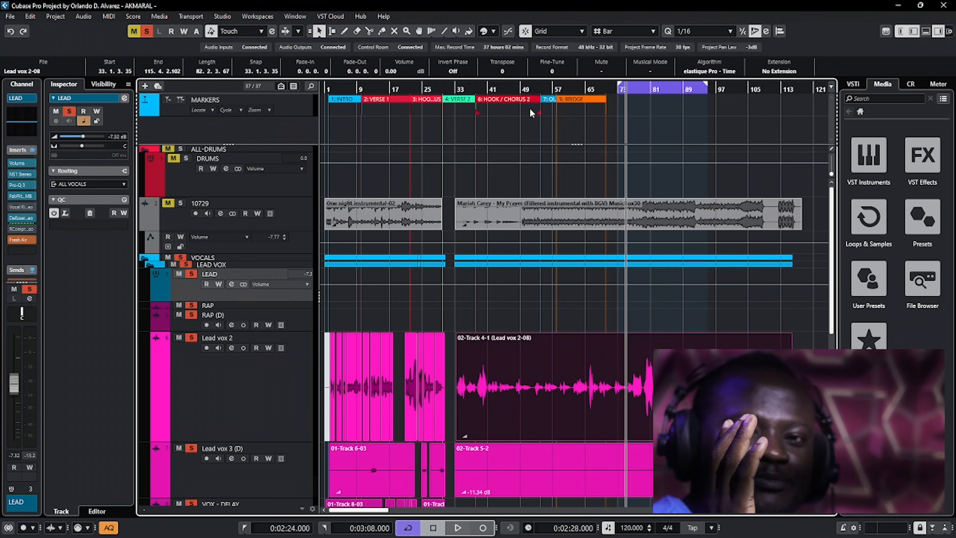
{"action": "key", "text": "h"}
{"action": "key", "text": "h"}
{"action": "key", "text": "h"}
{"action": "key", "text": "h"}
{"action": "key", "text": "h"}
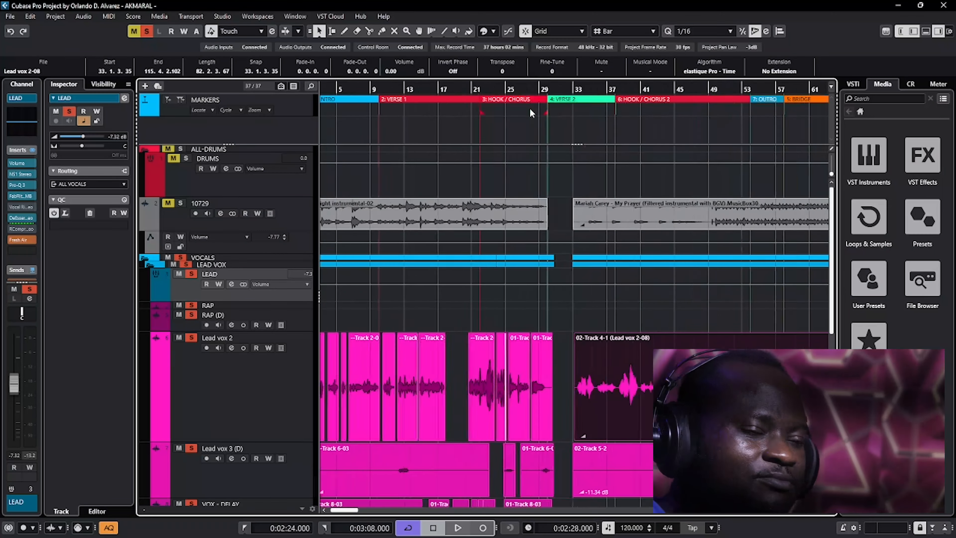
{"action": "key", "text": "g"}
{"action": "key", "text": "g"}
{"action": "key", "text": "g"}
{"action": "key", "text": "g"}
{"action": "key", "text": "g"}
{"action": "key", "text": "h"}
{"action": "key", "text": "g"}
{"action": "key", "text": "g"}
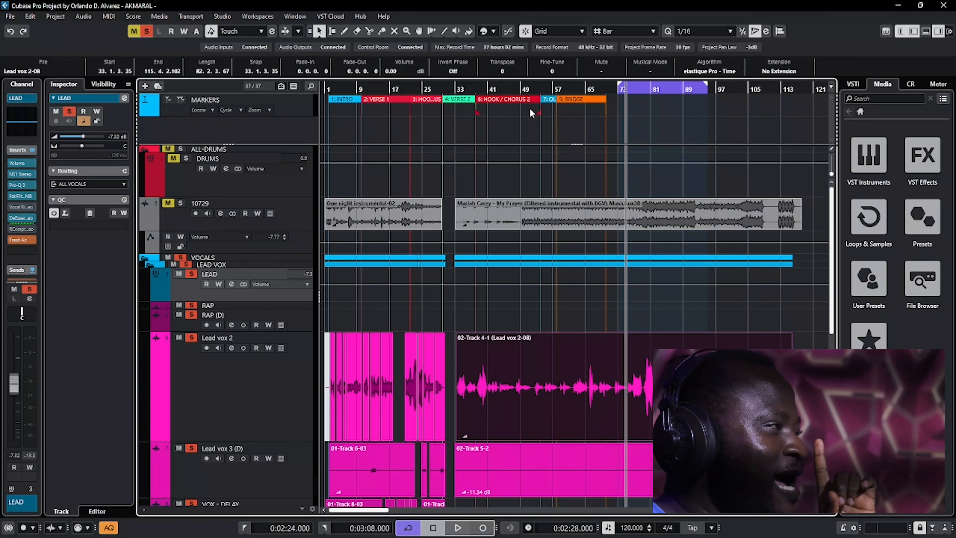
{"action": "key", "text": "h"}
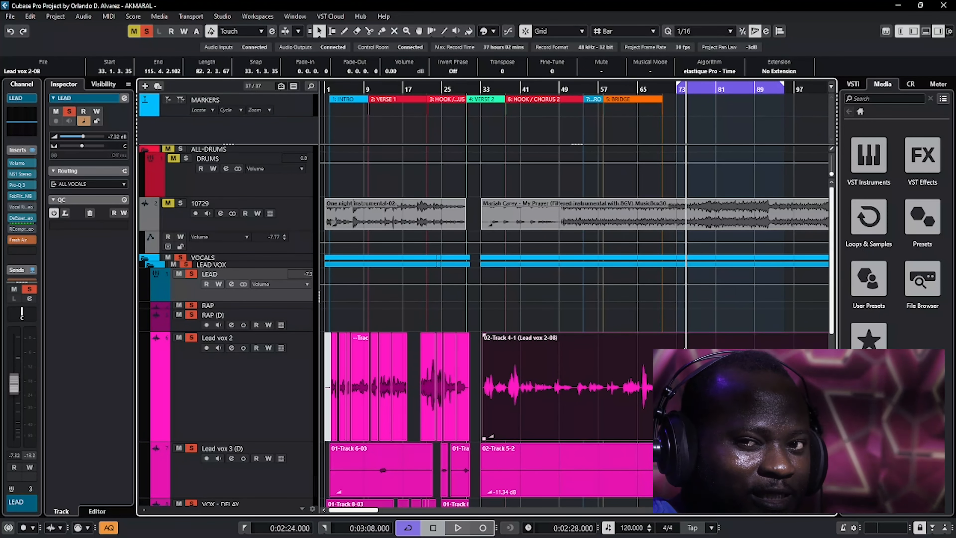
{"action": "key", "text": "g"}
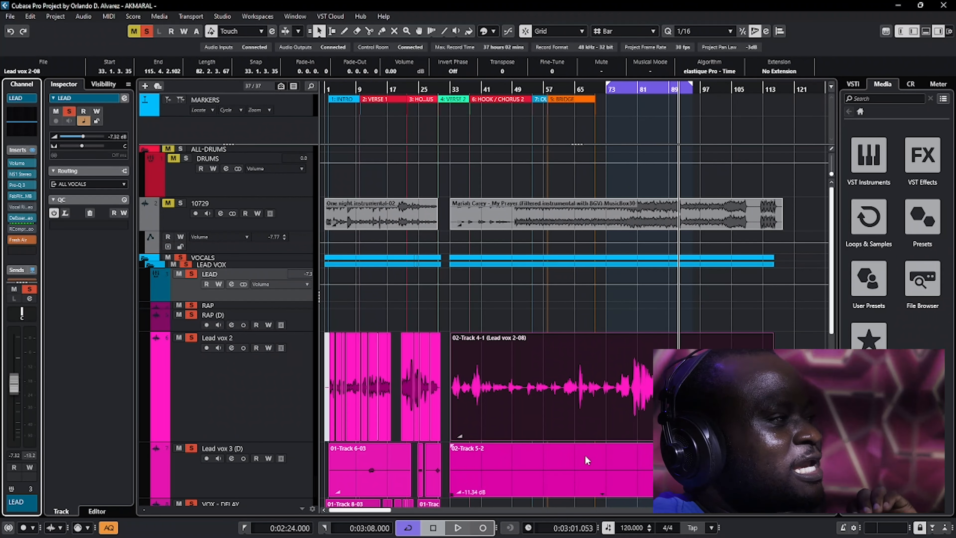
{"action": "key", "text": "g"}
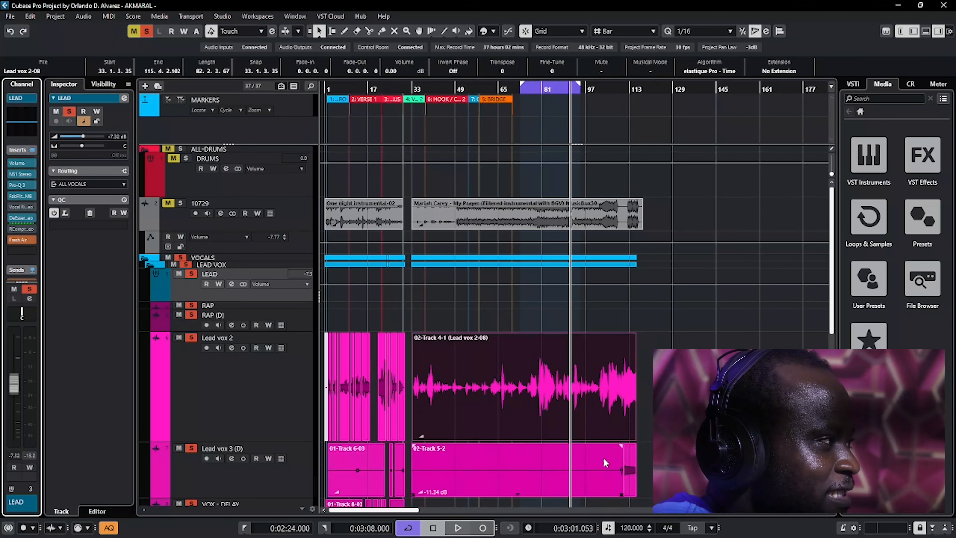
{"action": "key", "text": "h"}
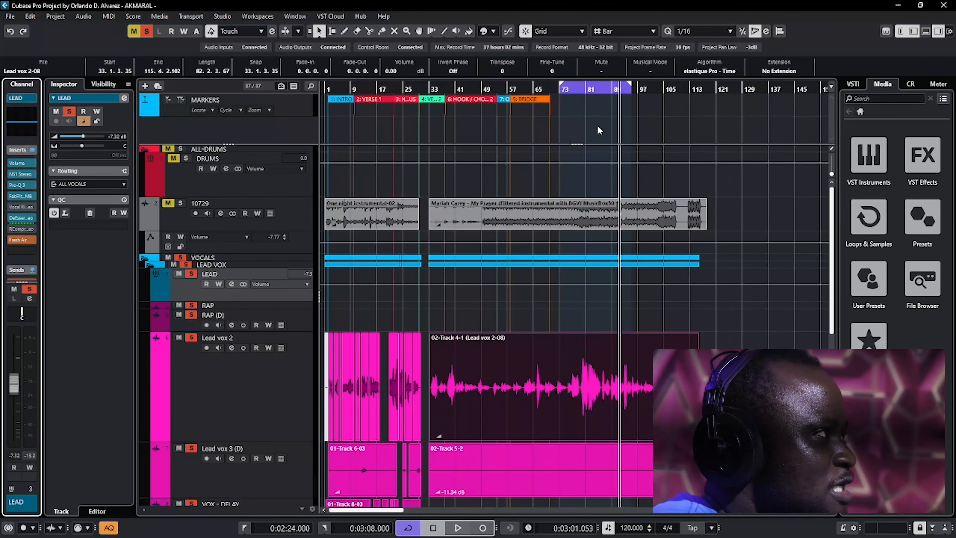
Step: Place the project cursor at 0:02:28.000 within the cycle range and play back the soloed vocals
{"action": "left_click_drag", "start_coordinate": [573, 89], "coordinate": [531, 109]}
{"action": "key", "text": "g"}
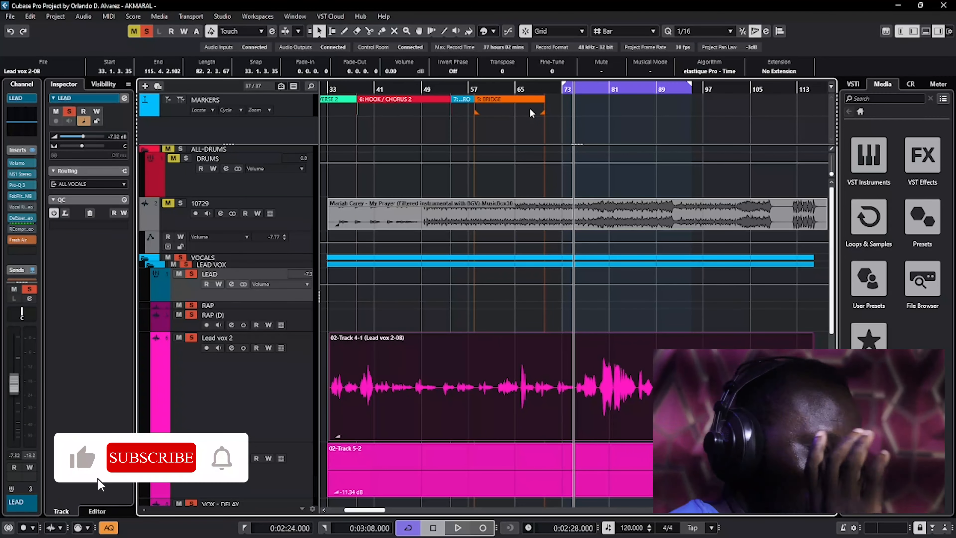
{"action": "key", "text": "g"}
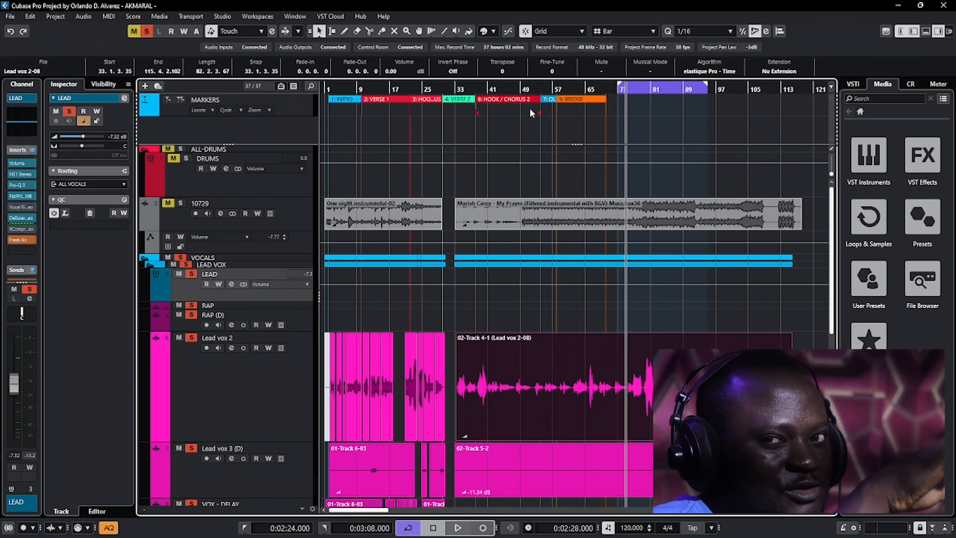
{"action": "key", "text": "h"}
{"action": "key", "text": "h"}
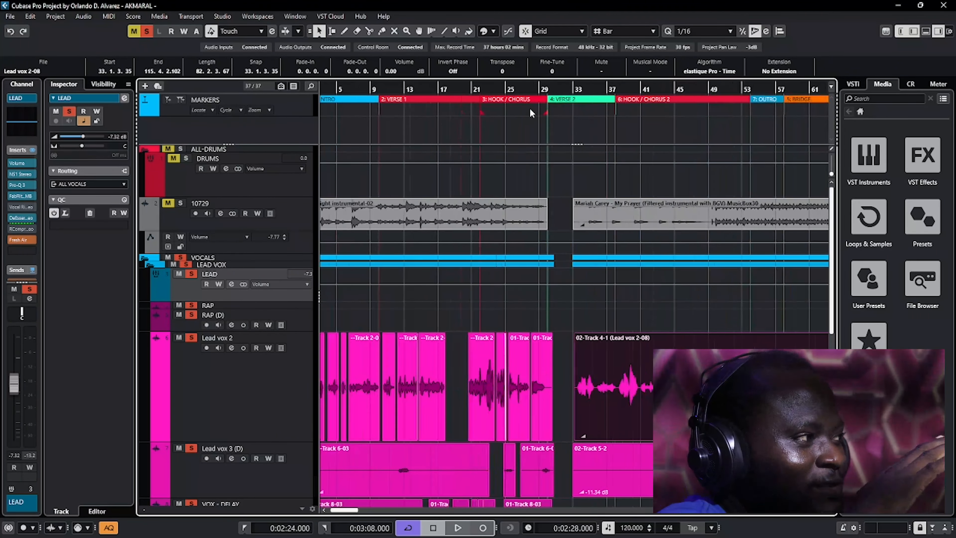
{"action": "key", "text": "g"}
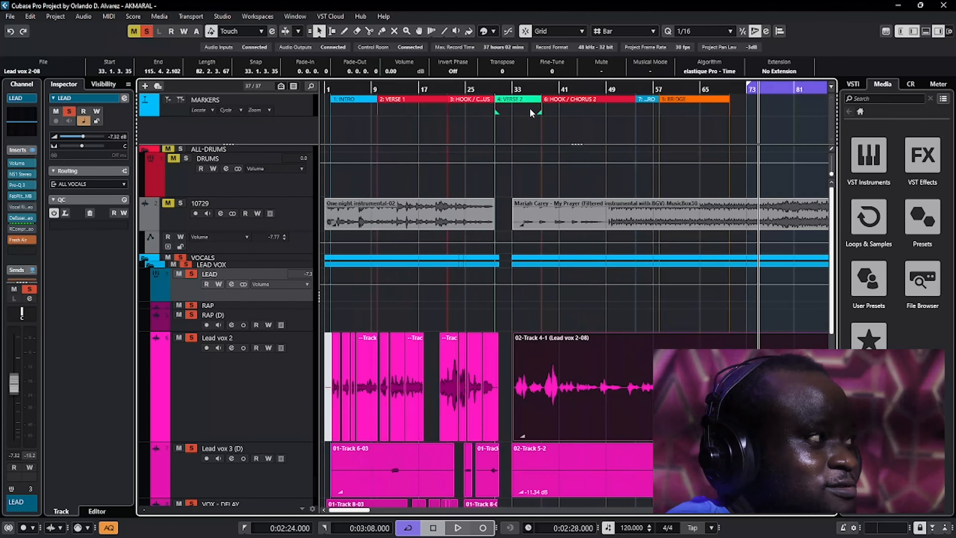
{"action": "key", "text": "g"}
{"action": "key", "text": "g"}
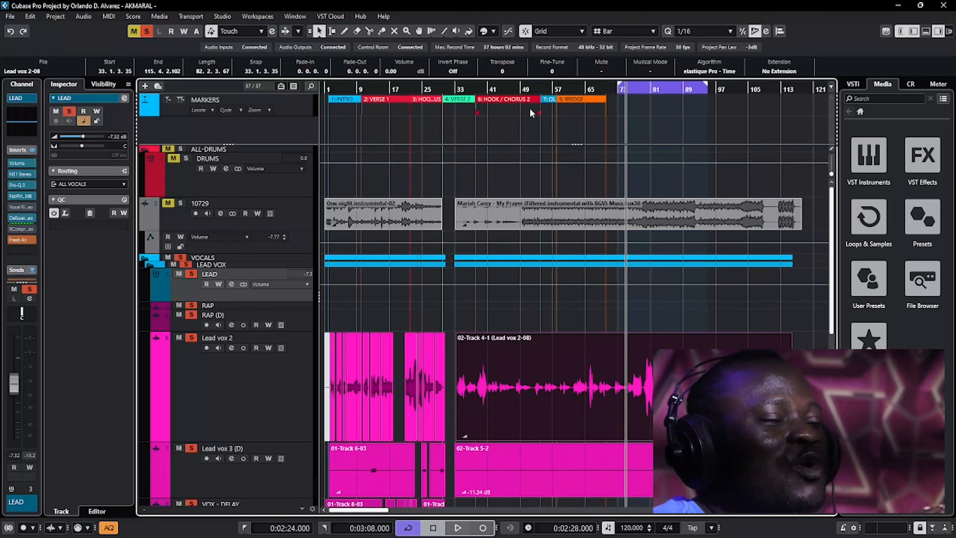
{"action": "key", "text": "h"}
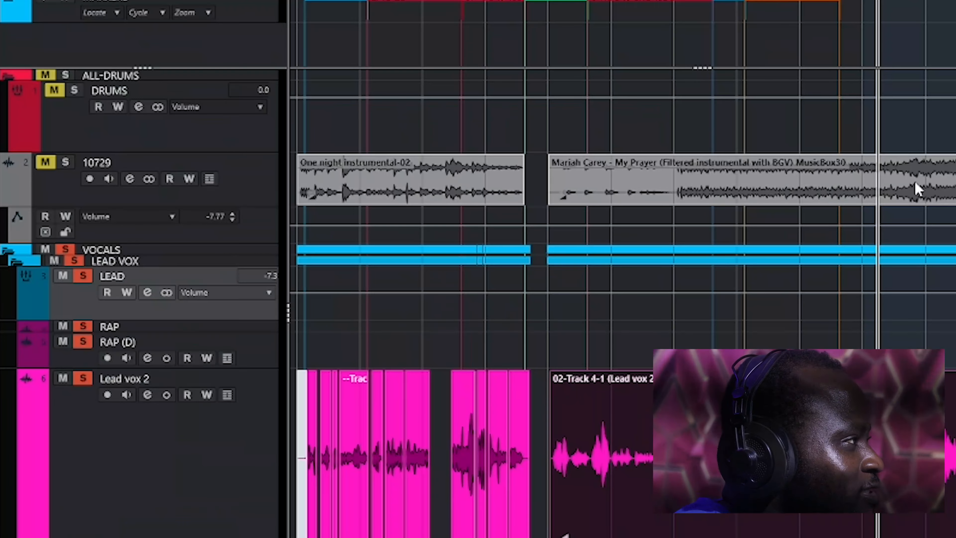
{"action": "key", "text": "space"}
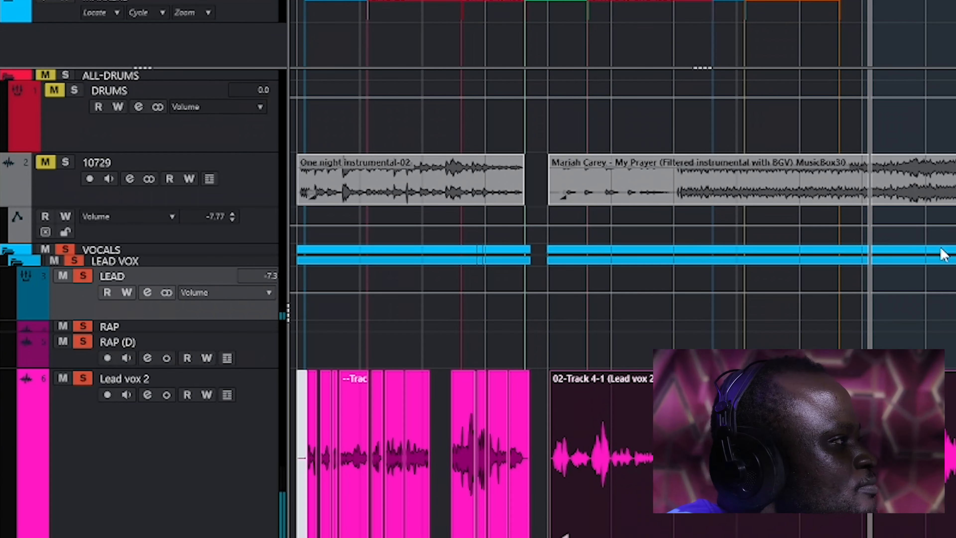
Step: Split the long 02-Track 4-1 clip on the Lead vox 2 track at bar 72
{"action": "key", "text": "h"}
{"action": "key", "text": "g"}
{"action": "key", "text": "g"}
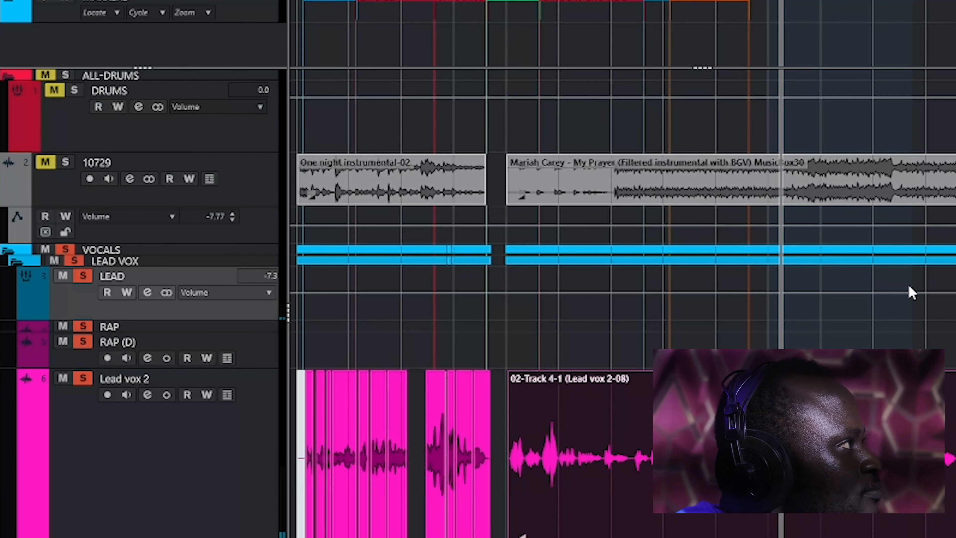
{"action": "scroll", "coordinate": [779, 186], "scroll_direction": "down", "scroll_amount": 6}
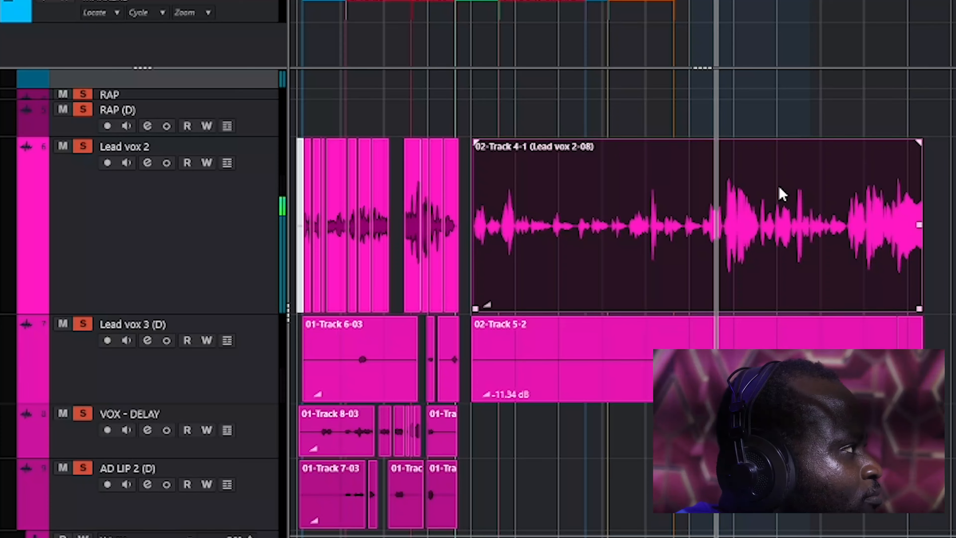
{"action": "key", "text": "h"}
{"action": "key", "text": "h"}
{"action": "key", "text": "g"}
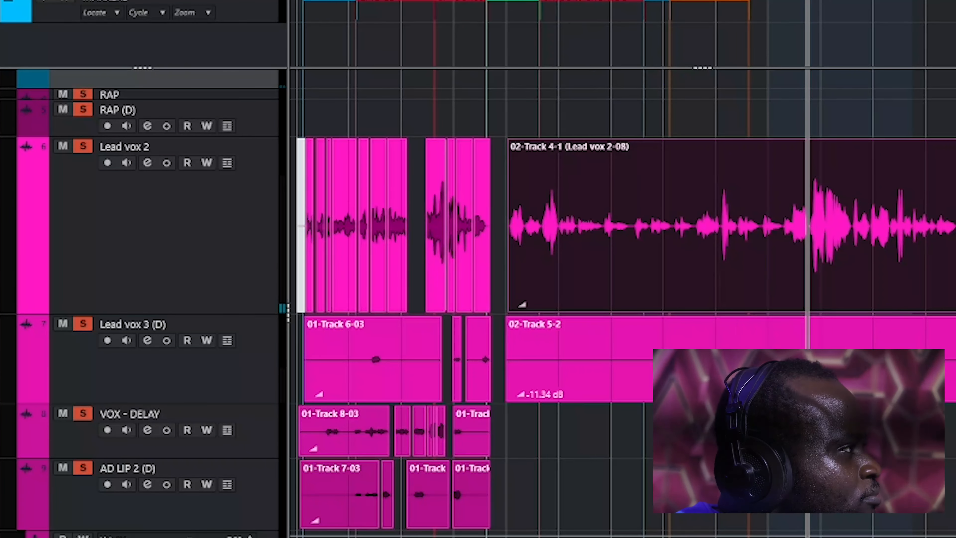
{"action": "right_click", "coordinate": [695, 252]}
{"action": "left_click", "coordinate": [798, 252]}
{"action": "right_click", "coordinate": [774, 244]}
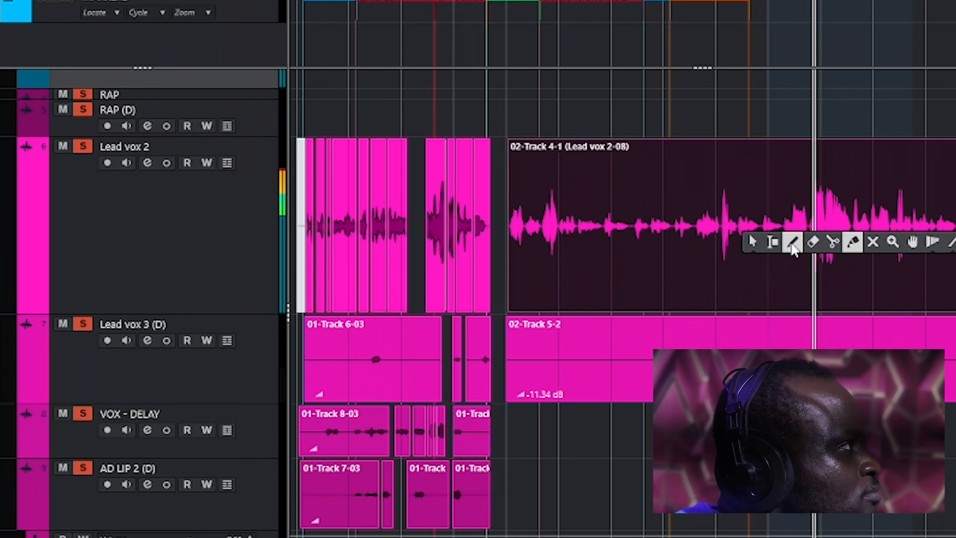
{"action": "left_click", "coordinate": [828, 243]}
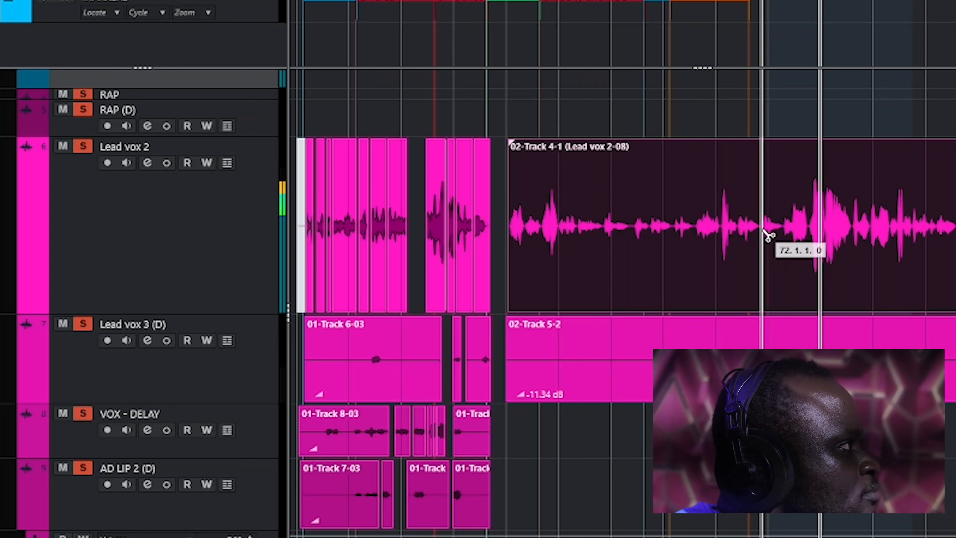
{"action": "left_click", "coordinate": [767, 238]}
Step: Examine the waveform of the Lead vox 2 clip after the bar 72 split while it plays
{"action": "key", "text": "h"}
{"action": "key", "text": "h"}
{"action": "key", "text": "g"}
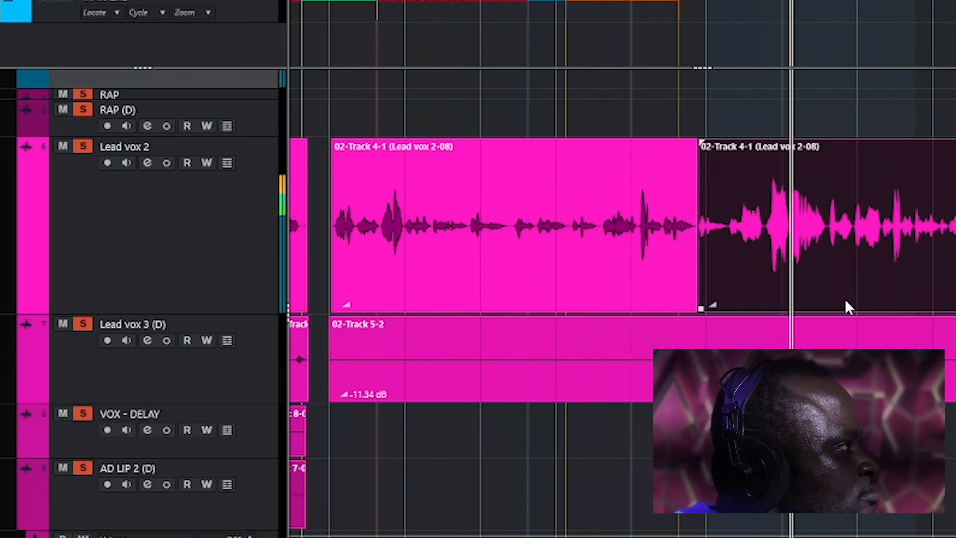
{"action": "key", "text": "h"}
{"action": "key", "text": "h"}
{"action": "key", "text": "g"}
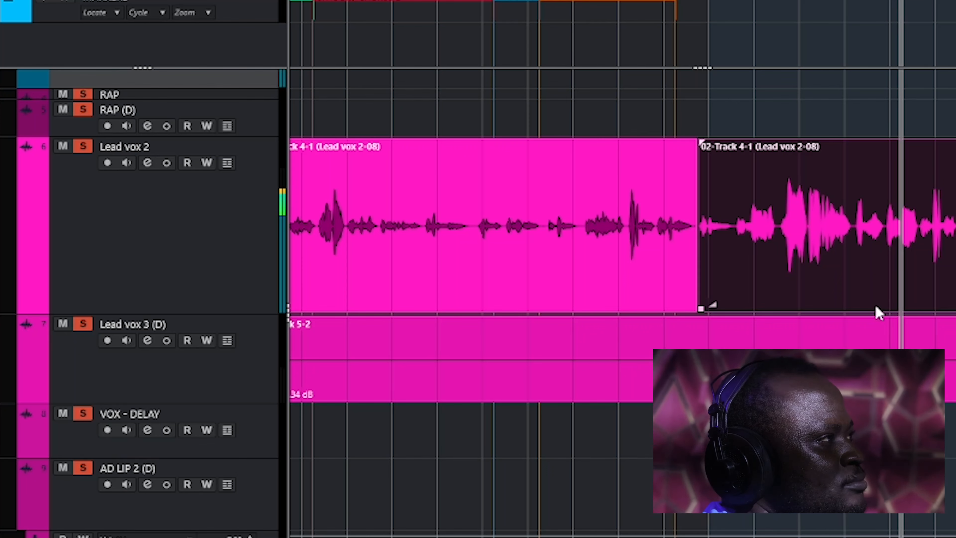
{"action": "key", "text": "w"}
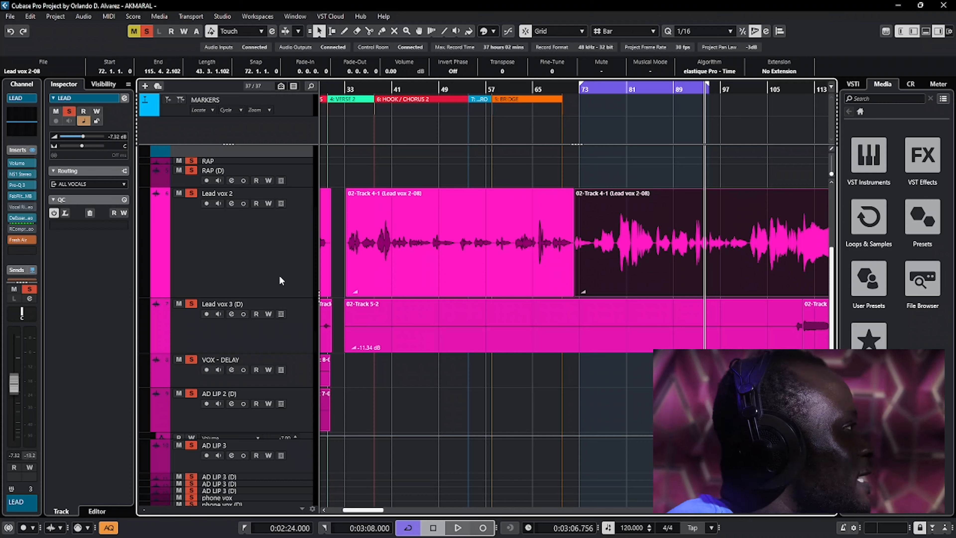
Step: Open the Volume plug-in in the LEAD channel's first insert slot and reposition its window over the arrangement
{"action": "scroll", "coordinate": [388, 278], "scroll_direction": "up", "scroll_amount": 3}
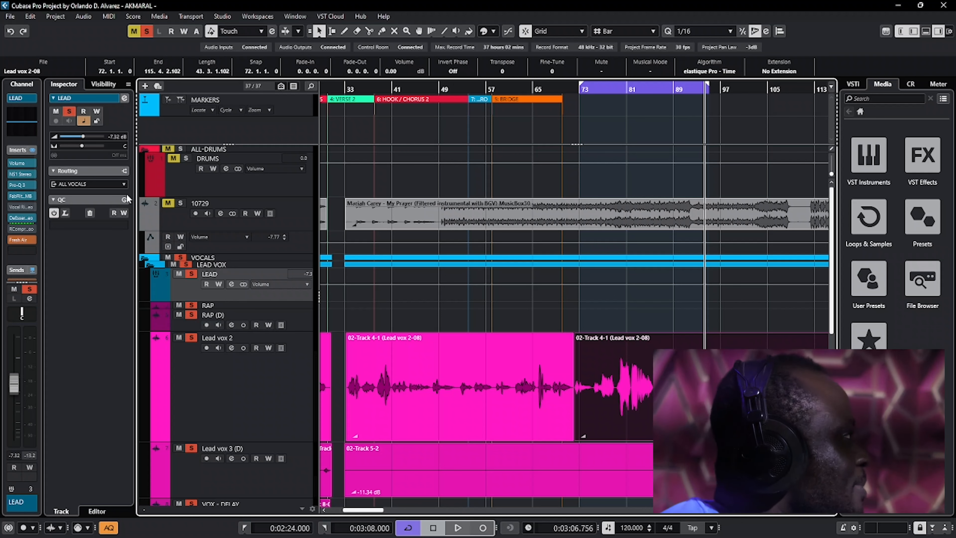
{"action": "left_click", "coordinate": [28, 164]}
{"action": "left_click_drag", "start_coordinate": [473, 72], "coordinate": [493, 120]}
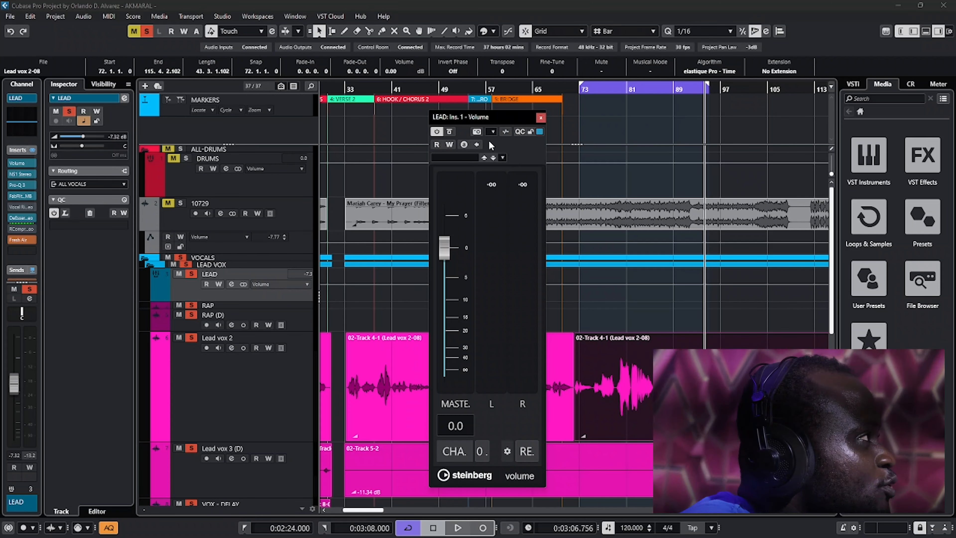
{"action": "left_click_drag", "start_coordinate": [499, 115], "coordinate": [505, 110]}
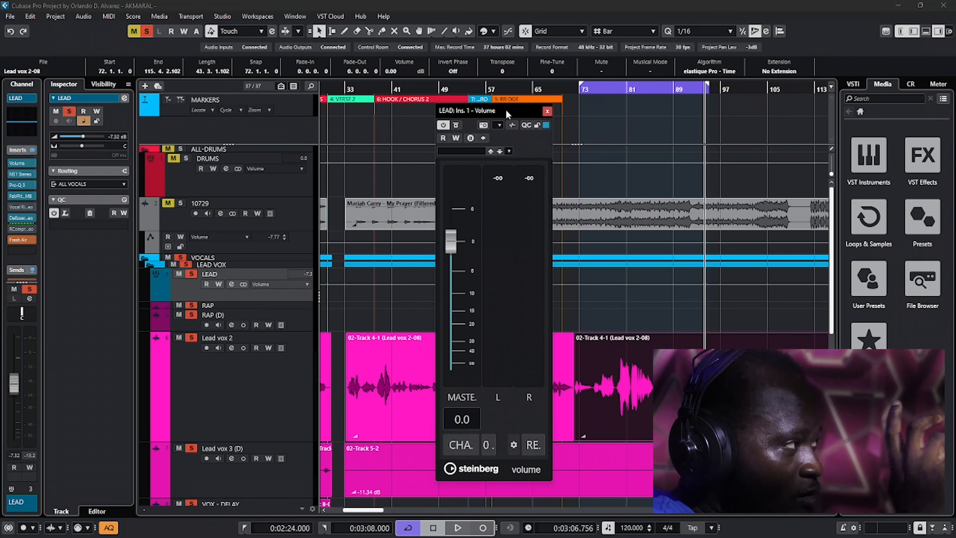
Step: Play the vocals to check the Volume plug-in's peak levels, reset its peak display, and place the cursor at 0:02:38.000
{"action": "key", "text": "space"}
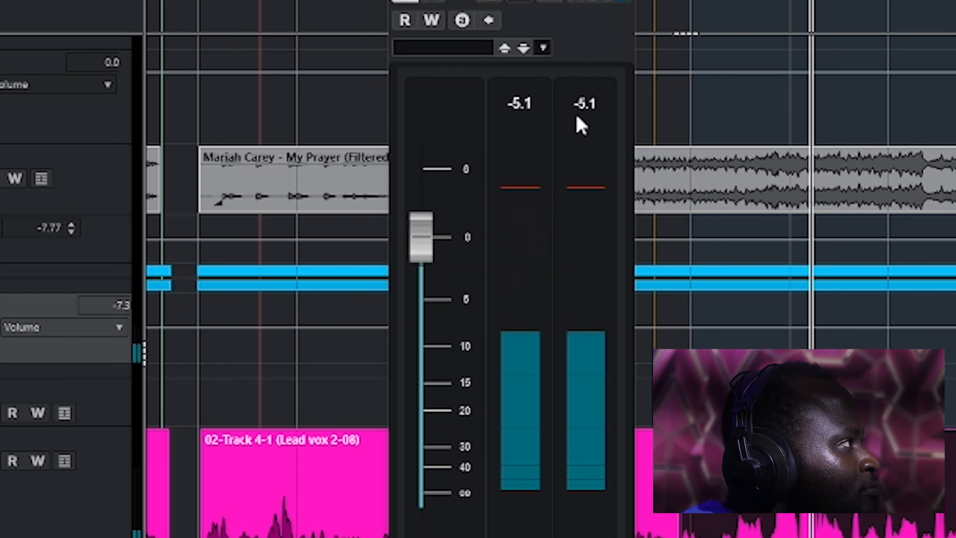
{"action": "left_click", "coordinate": [585, 107]}
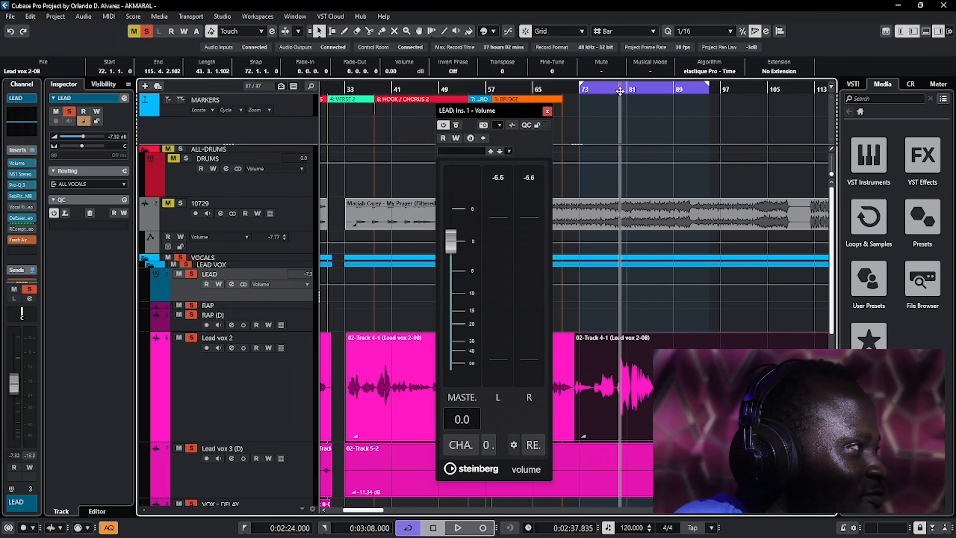
{"action": "left_click_drag", "start_coordinate": [623, 99], "coordinate": [619, 102]}
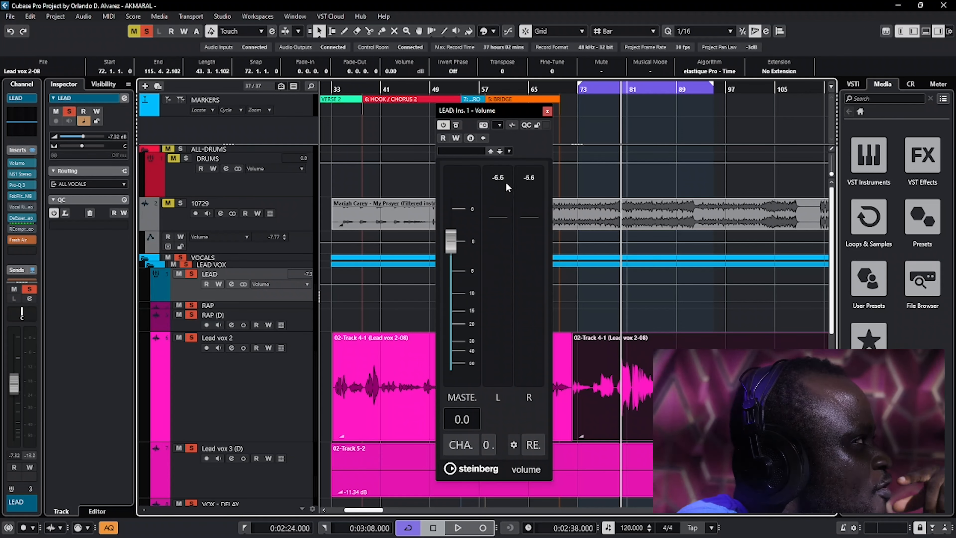
Step: Show the Volume plug-in's modulation connections and add a new Envelope Follower as the modulator of its first connection
{"action": "left_click_drag", "start_coordinate": [509, 111], "coordinate": [520, 116]}
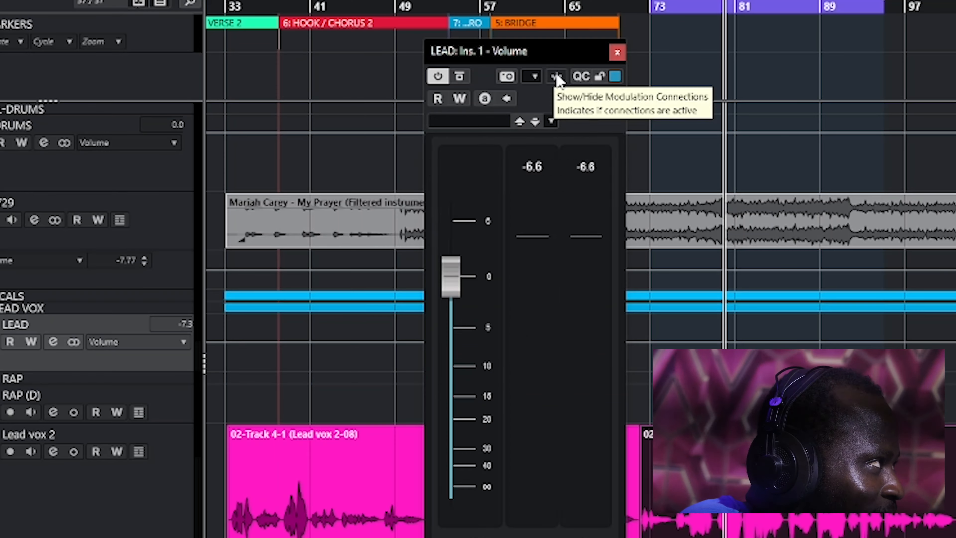
{"action": "left_click", "coordinate": [602, 83]}
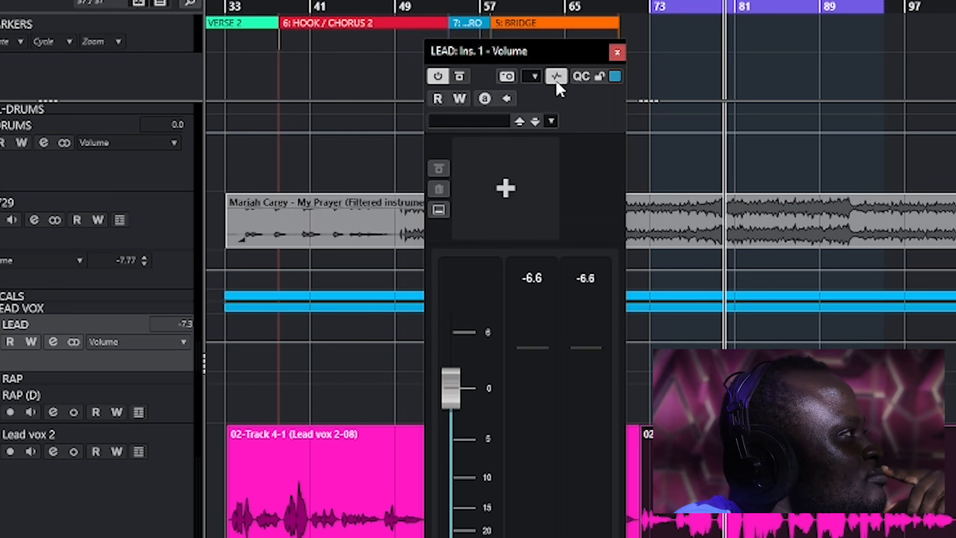
{"action": "left_click", "coordinate": [507, 186]}
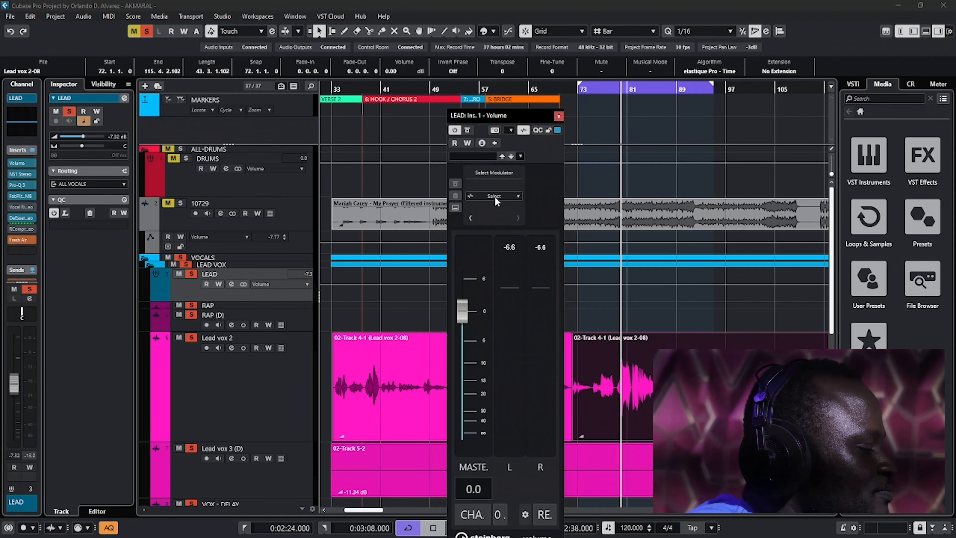
{"action": "left_click", "coordinate": [495, 196]}
{"action": "left_click", "coordinate": [501, 196]}
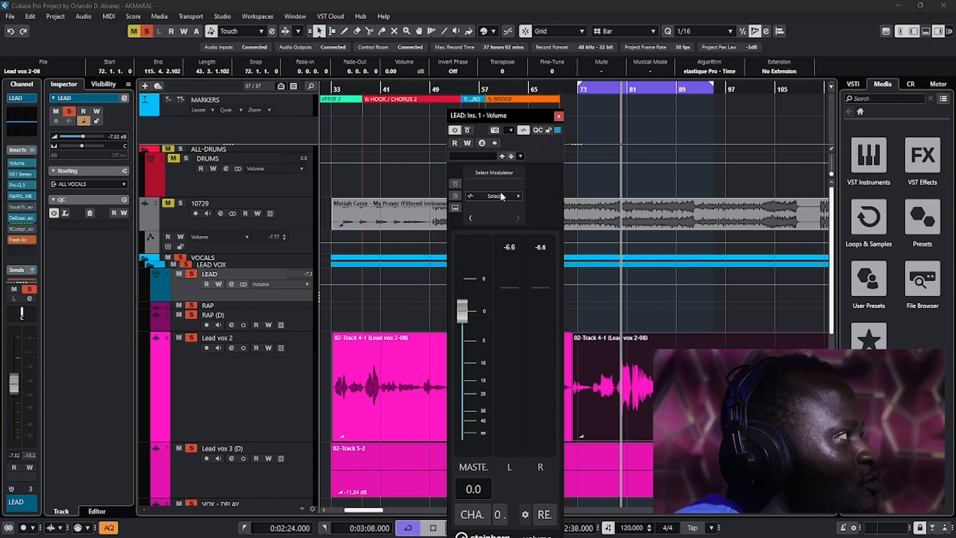
{"action": "left_click", "coordinate": [501, 196]}
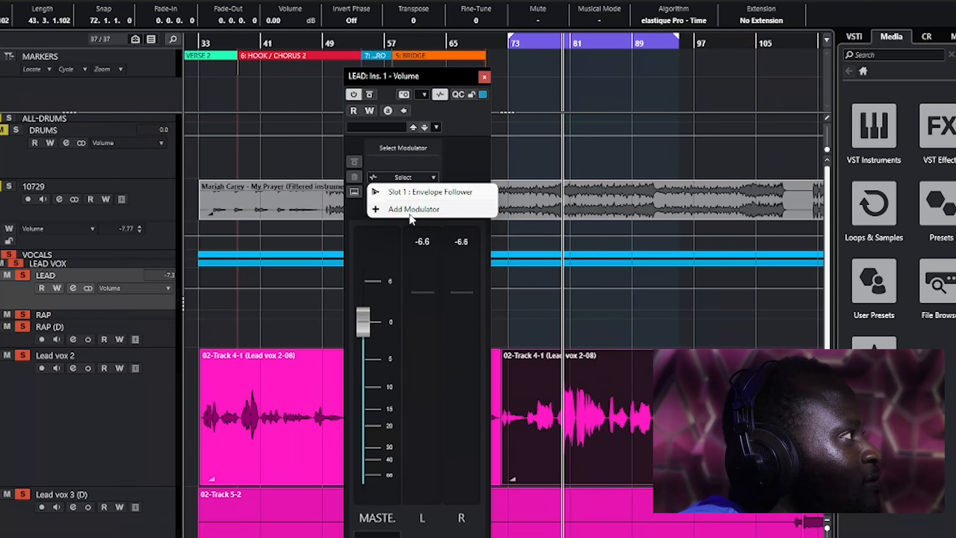
{"action": "left_click", "coordinate": [410, 211]}
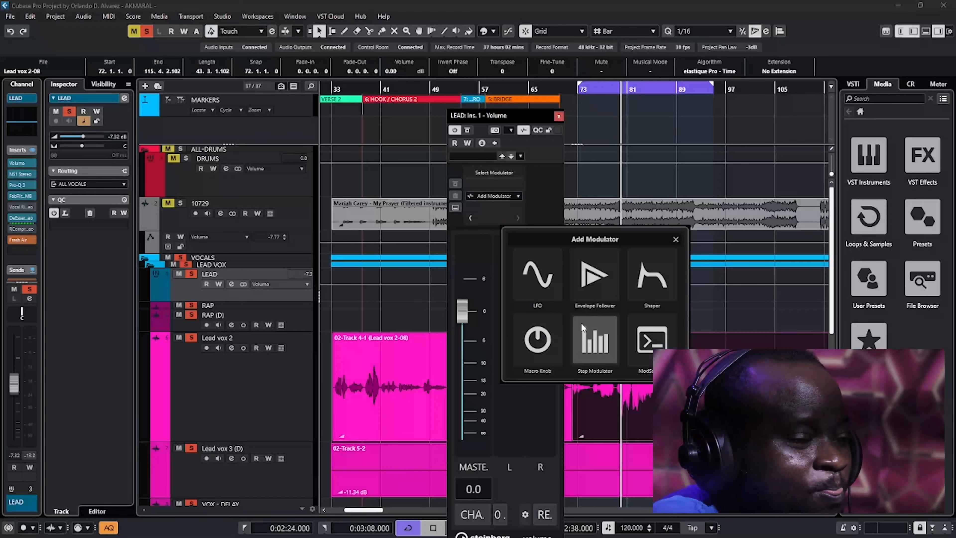
{"action": "left_click", "coordinate": [591, 282]}
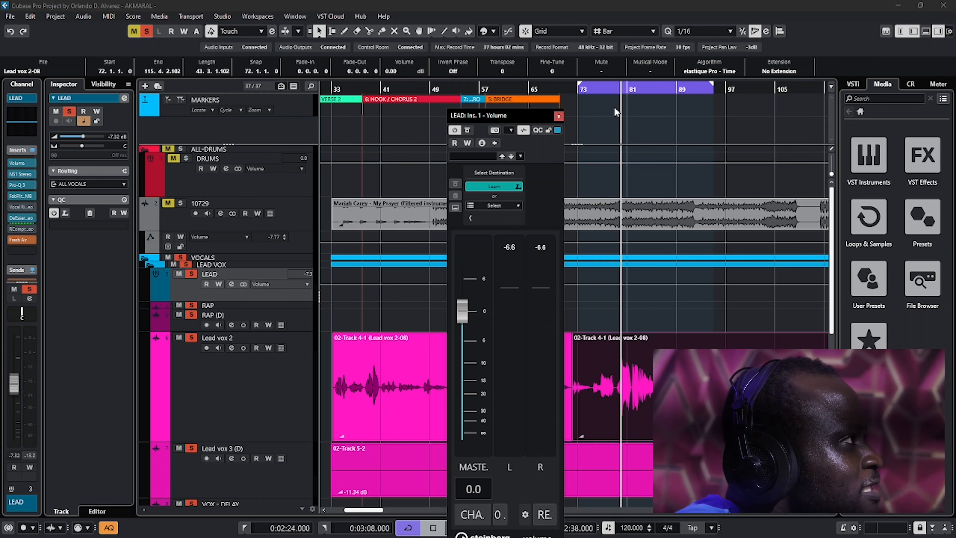
Step: Play the vocals from just before bar 73, resetting the Volume plug-in's peak display, to check their peak levels
{"action": "left_click", "coordinate": [593, 90]}
{"action": "left_click_drag", "start_coordinate": [593, 89], "coordinate": [576, 89]}
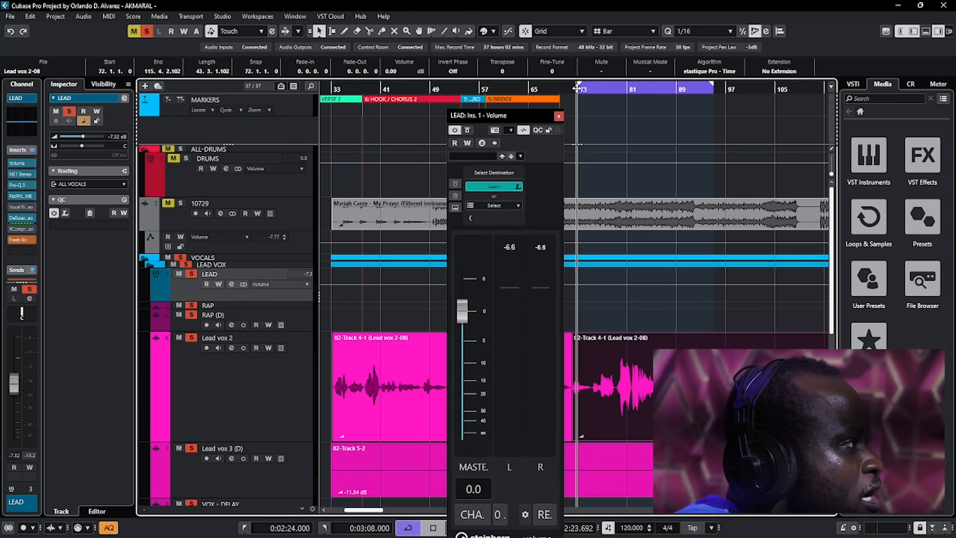
{"action": "key", "text": "space"}
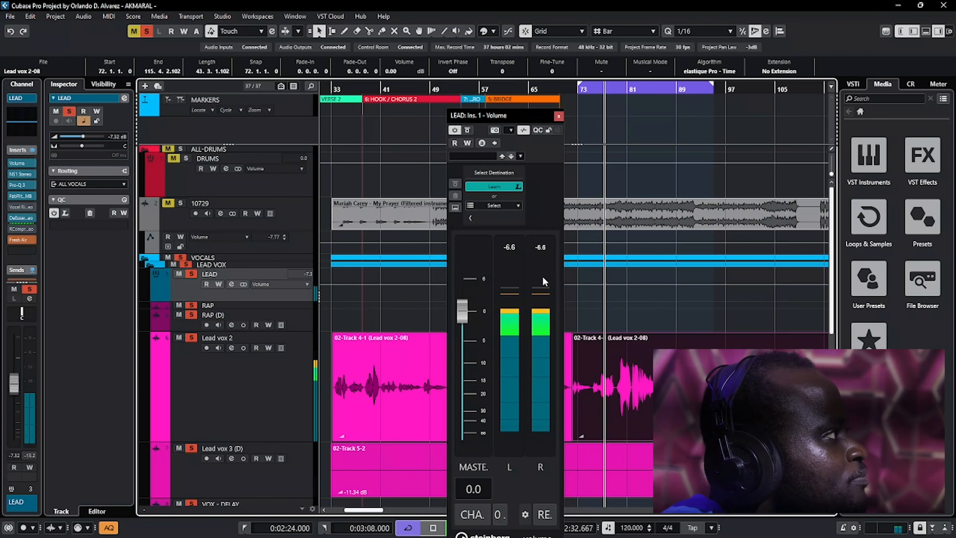
{"action": "left_click", "coordinate": [541, 248]}
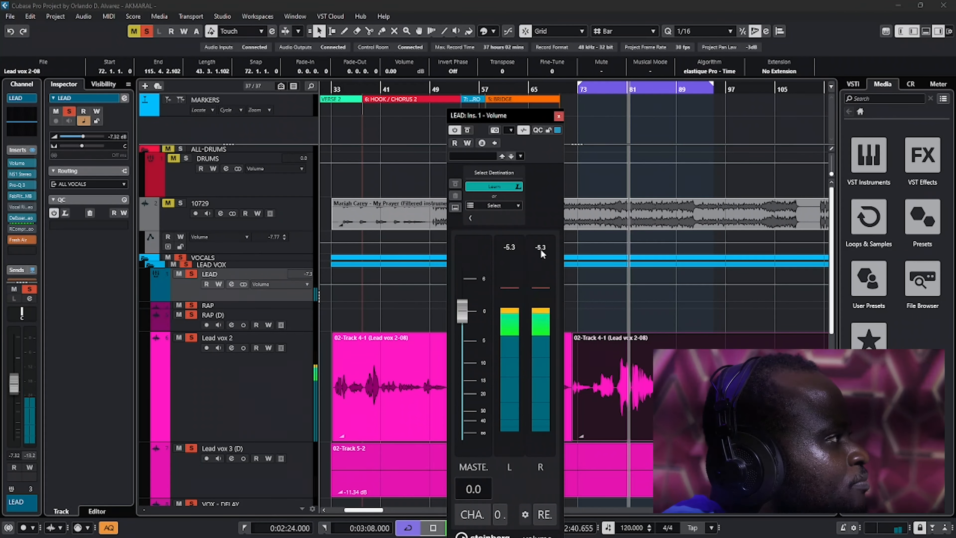
{"action": "key", "text": "space"}
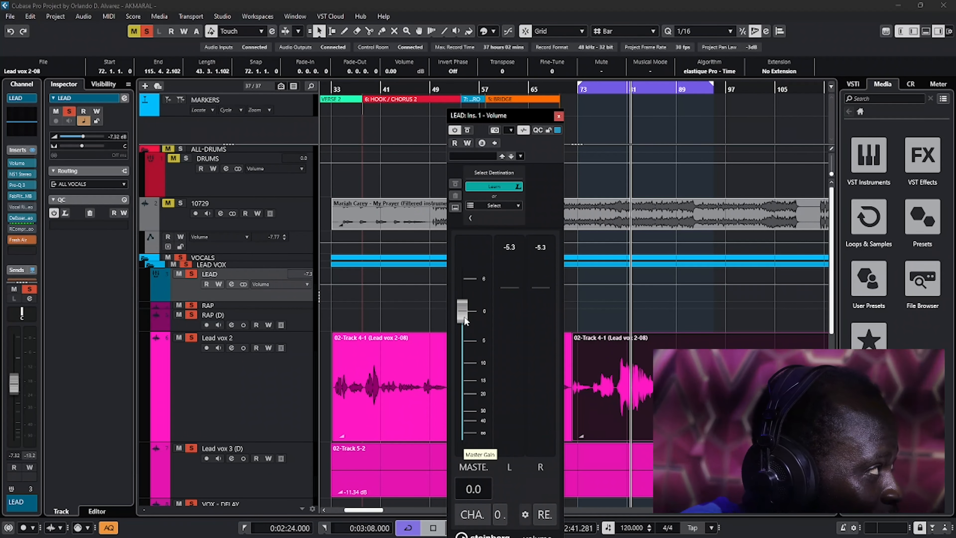
Step: Connect the Envelope Follower to the Volume plug-in's Gain with the master fader at -2.2, and toggle the connection's polarity
{"action": "left_click_drag", "start_coordinate": [464, 318], "coordinate": [464, 321]}
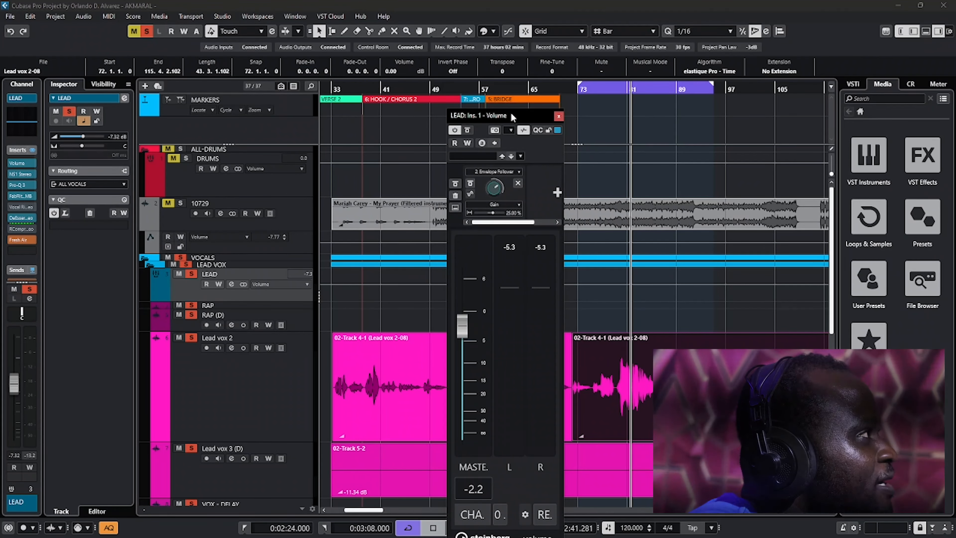
{"action": "left_click_drag", "start_coordinate": [512, 115], "coordinate": [519, 124]}
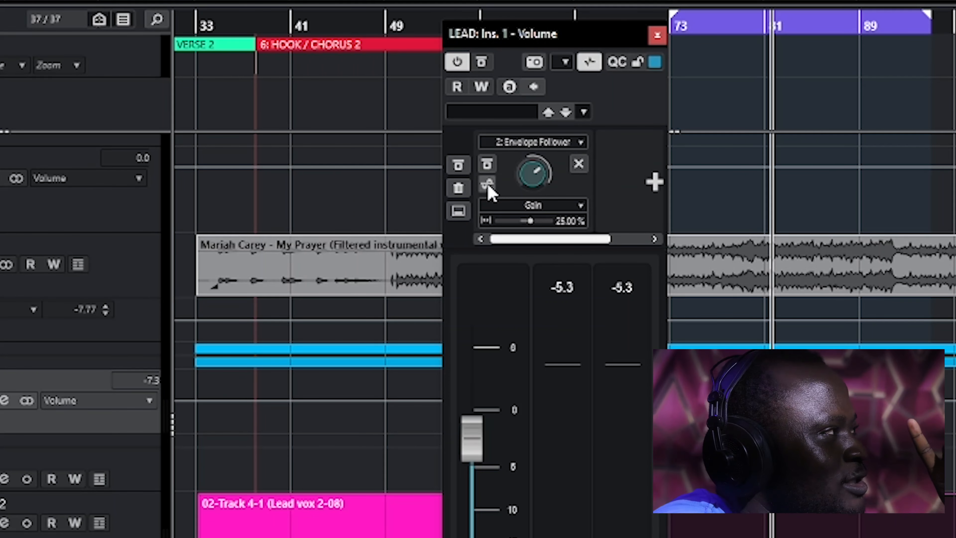
{"action": "left_click", "coordinate": [489, 187]}
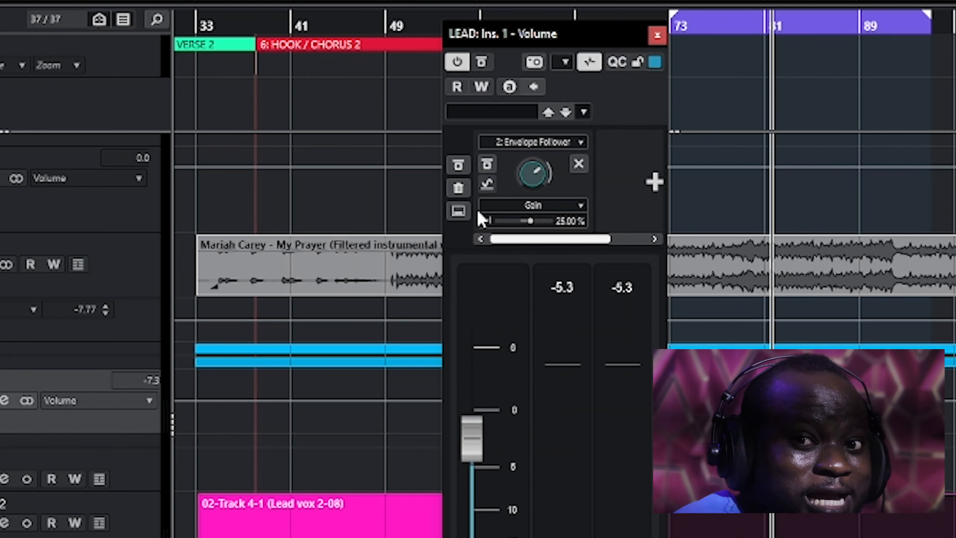
Step: Show the LEAD channel's modulators below the arrangement and move the Volume plug-in window clear of them
{"action": "left_click", "coordinate": [459, 213]}
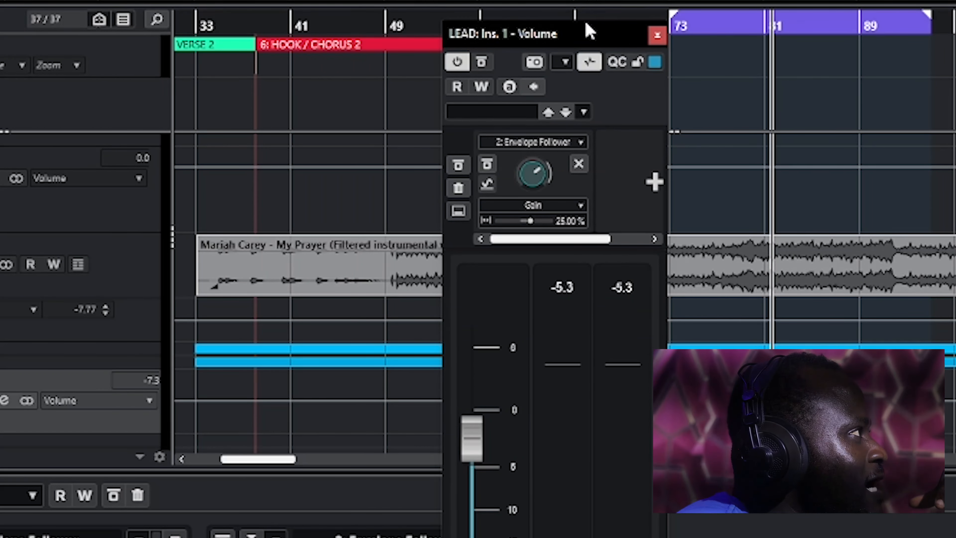
{"action": "left_click_drag", "start_coordinate": [599, 32], "coordinate": [882, 14]}
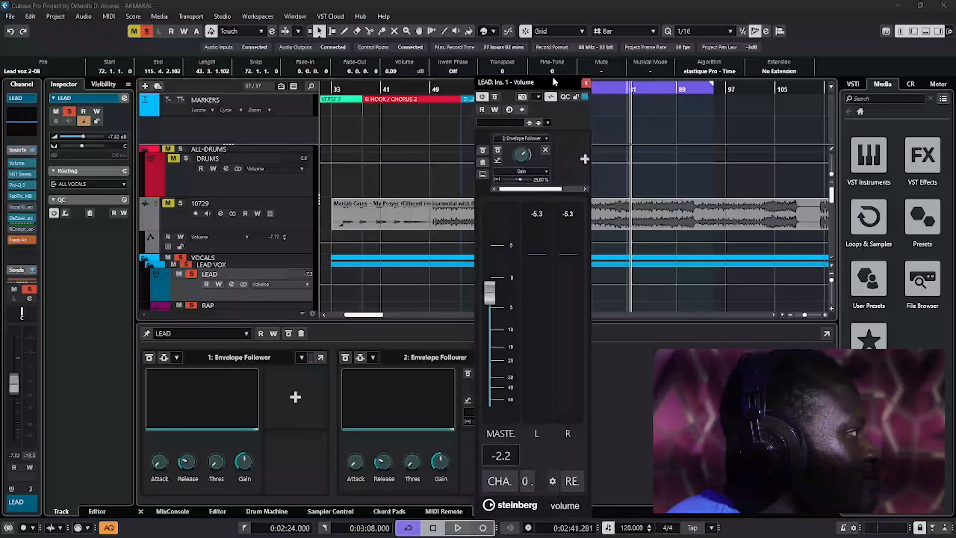
{"action": "left_click_drag", "start_coordinate": [554, 82], "coordinate": [688, 83]}
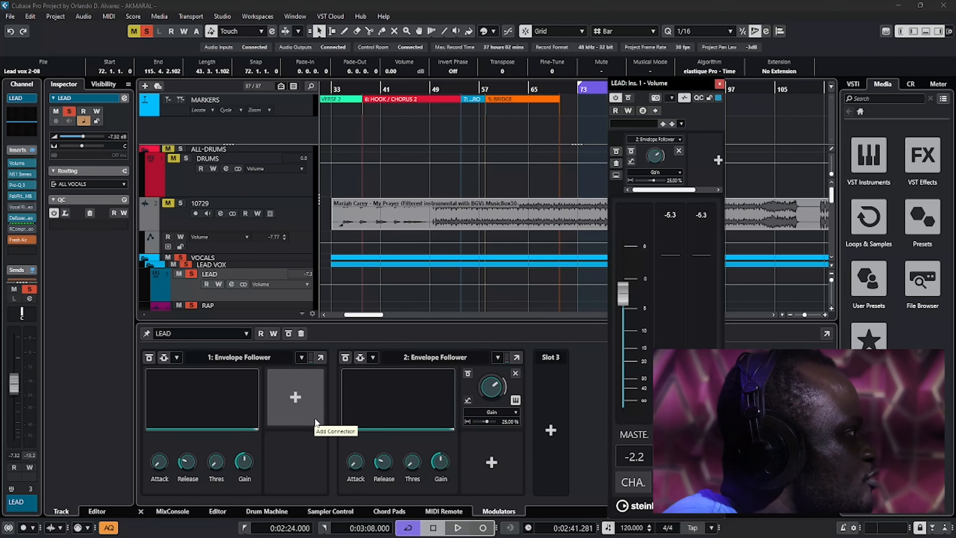
Step: Connect Envelope Follower 1 to the Volume plug-in's Gain with the master fader at -3.1, and test playback briefly
{"action": "key", "text": "space"}
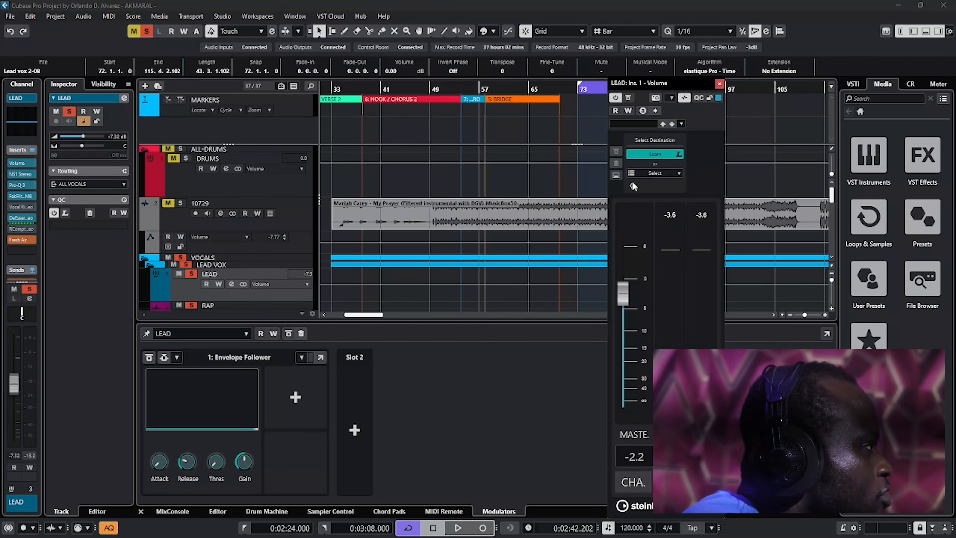
{"action": "left_click", "coordinate": [624, 291]}
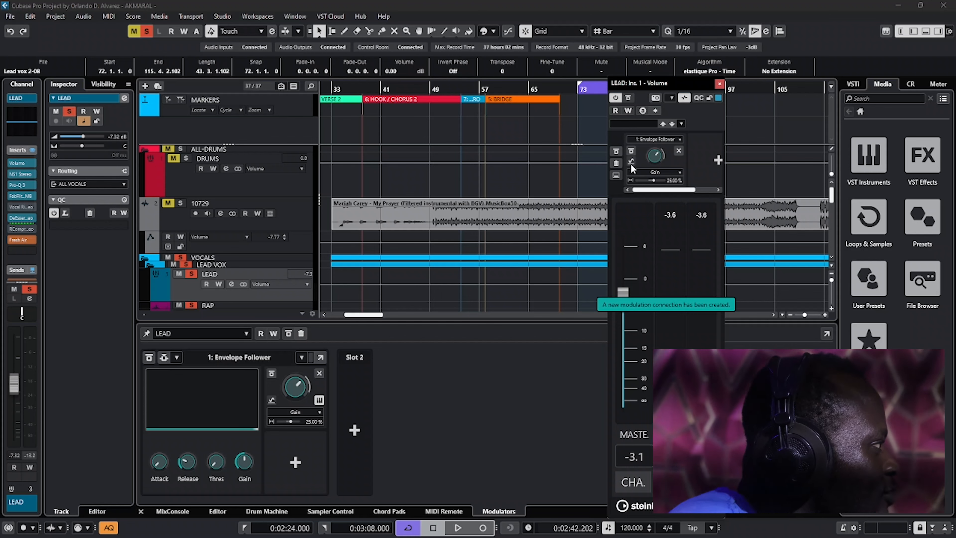
{"action": "key", "text": "space"}
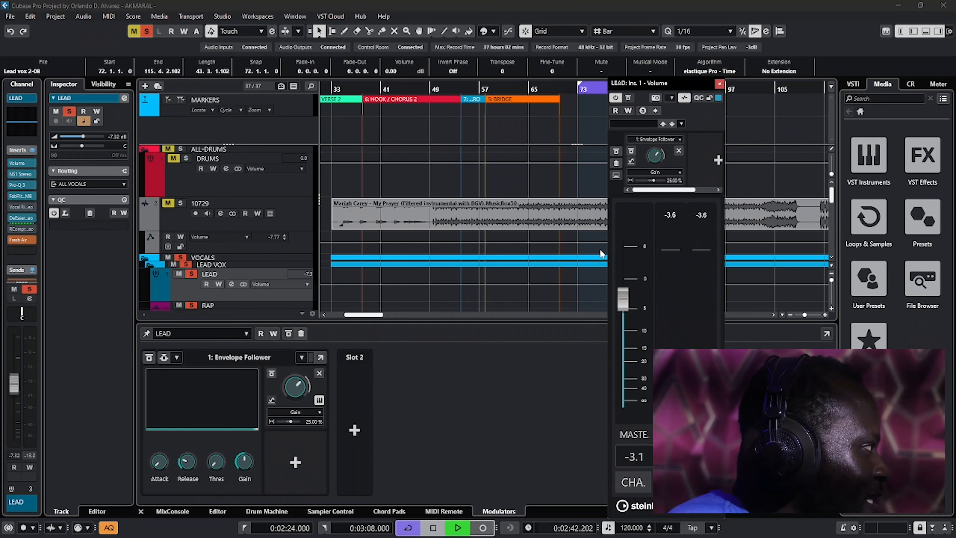
{"action": "key", "text": "space"}
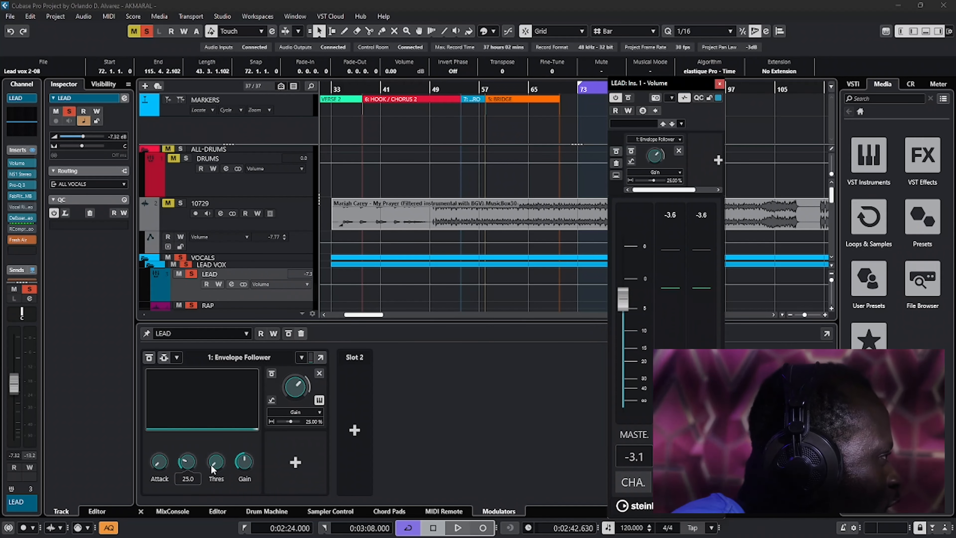
Step: Set the modulation depth of the Envelope Follower's Gain connection to -35.14 % and audition the vocals
{"action": "mouse_move", "coordinate": [242, 469]}
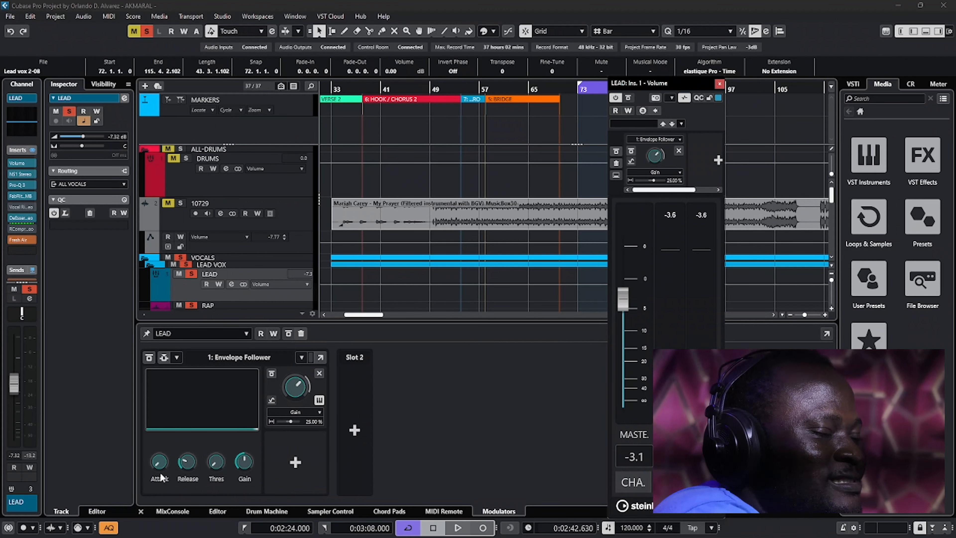
{"action": "mouse_move", "coordinate": [160, 471]}
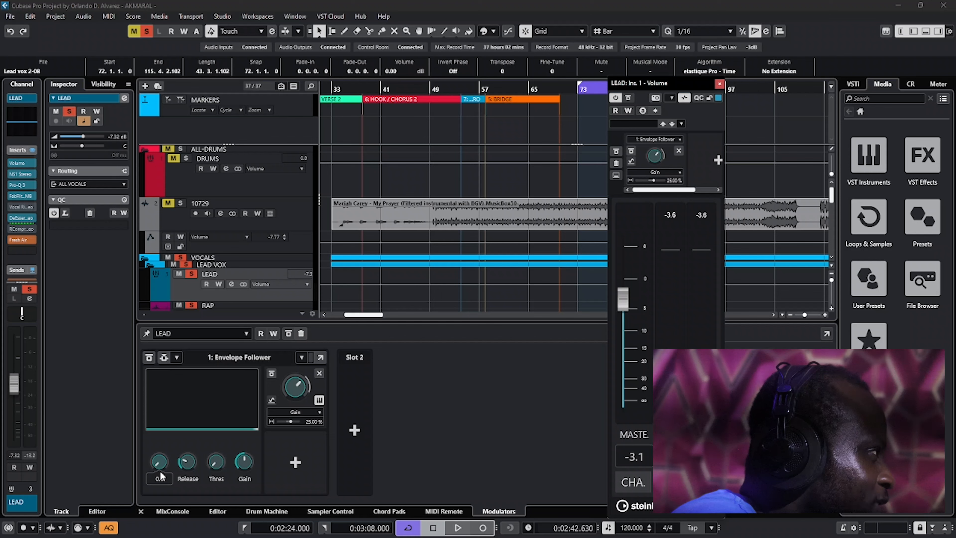
{"action": "mouse_move", "coordinate": [194, 466]}
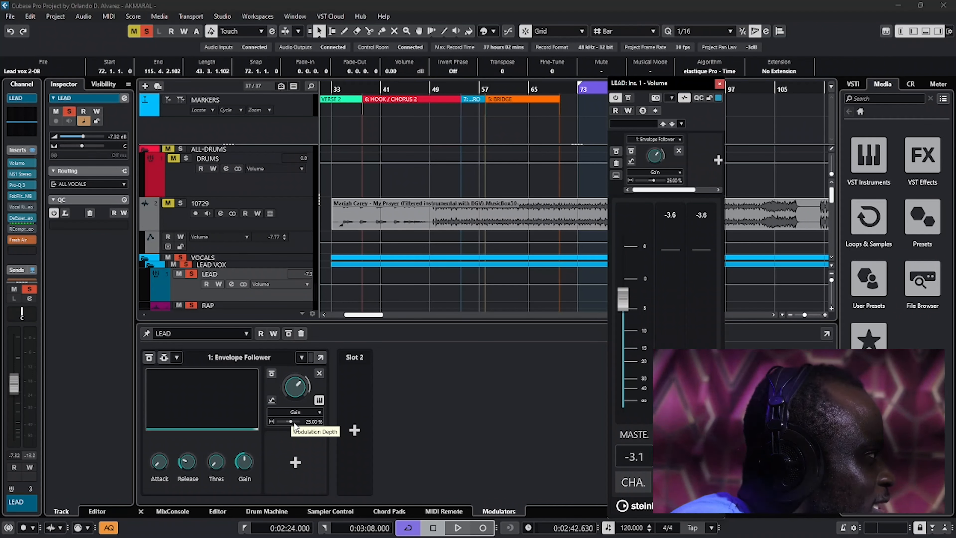
{"action": "left_click_drag", "start_coordinate": [295, 425], "coordinate": [286, 424]}
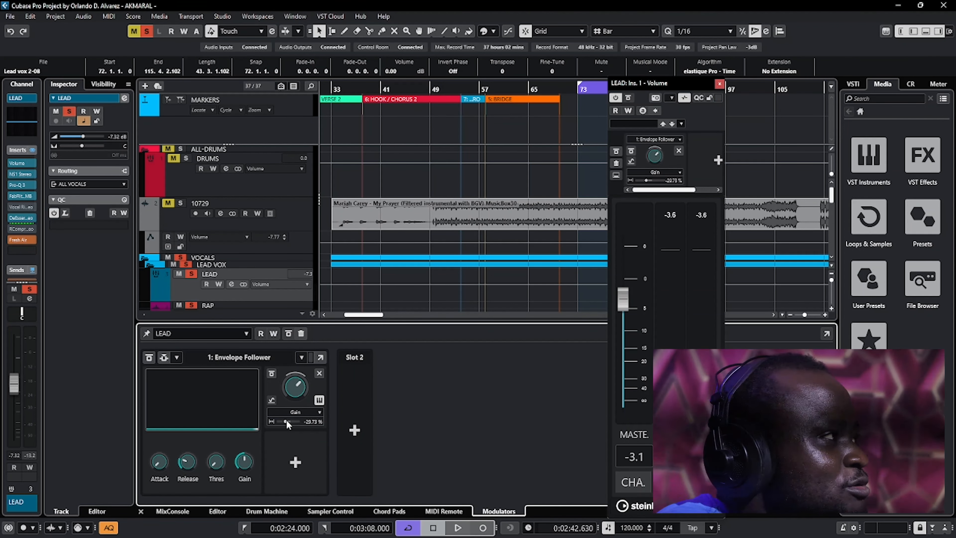
{"action": "key", "text": "space"}
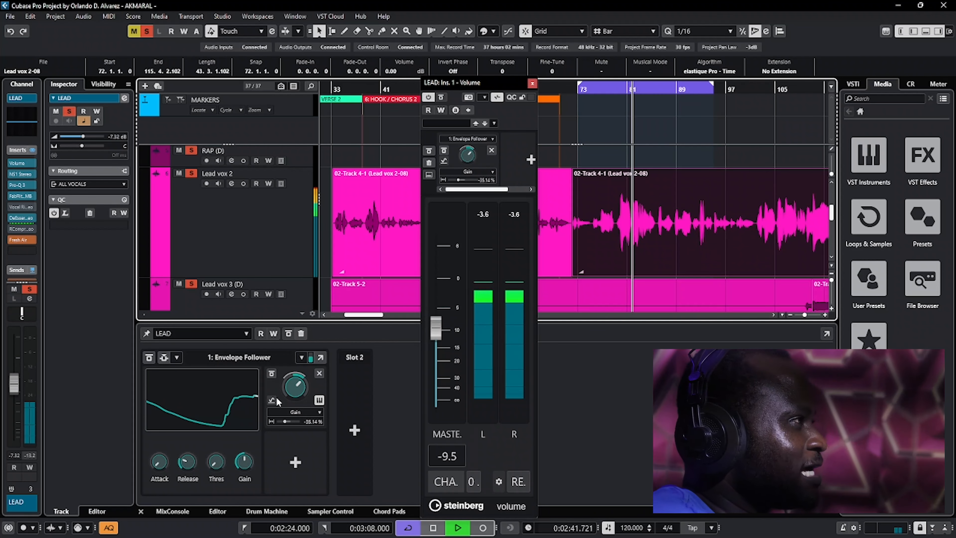
{"action": "key", "text": "space"}
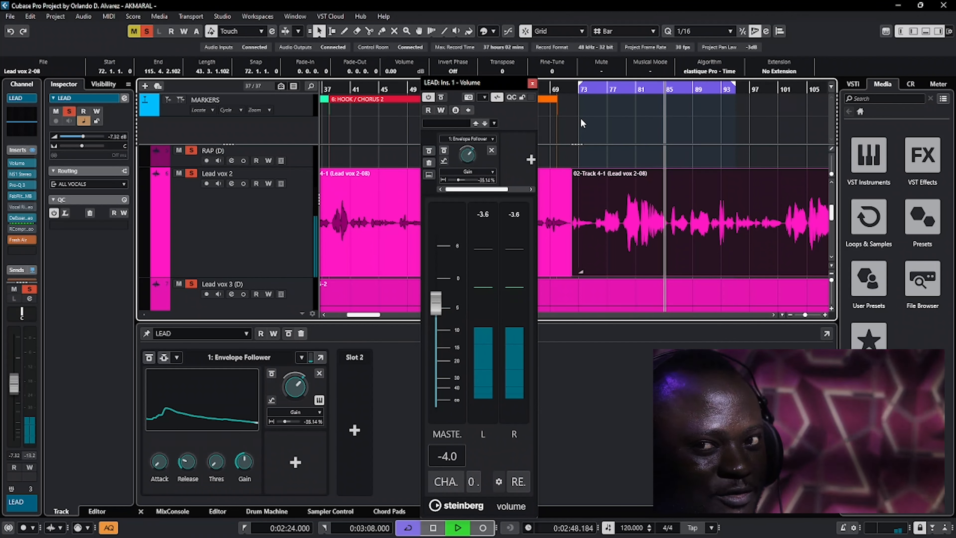
{"action": "key", "text": "space"}
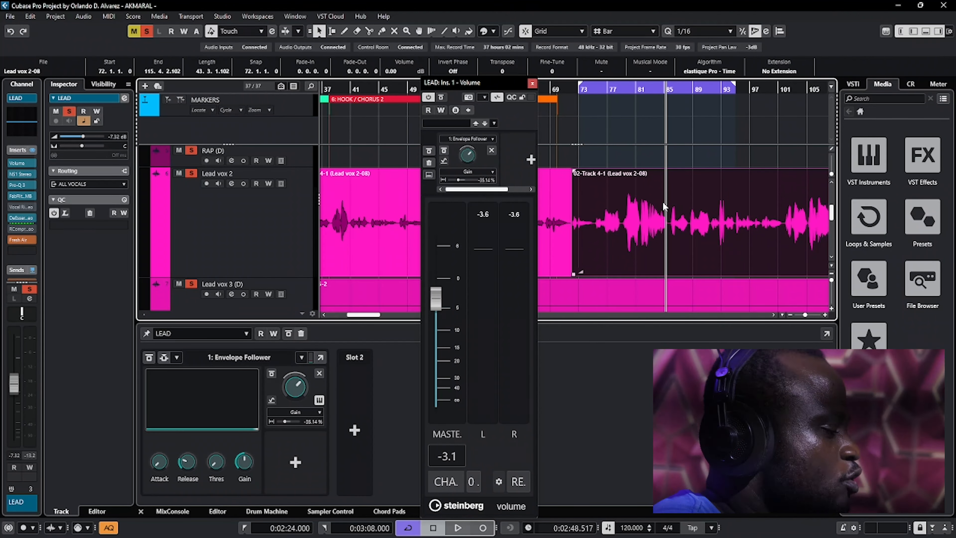
Step: Play the vocals from about bar 72, shift the Volume window slightly, and set the Gain modulation depth to -45.95 %
{"action": "left_click_drag", "start_coordinate": [622, 90], "coordinate": [597, 92]}
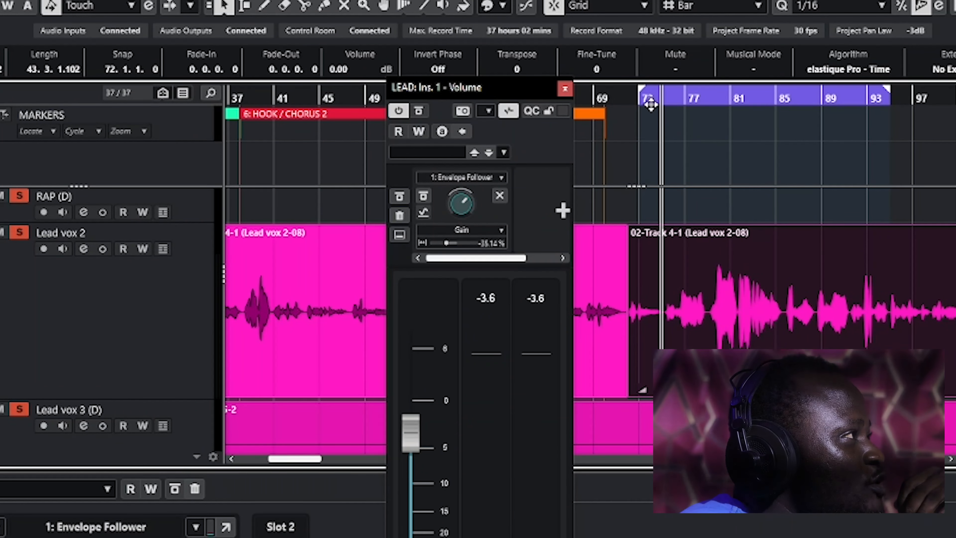
{"action": "left_click", "coordinate": [646, 98]}
{"action": "left_click_drag", "start_coordinate": [646, 98], "coordinate": [627, 102]}
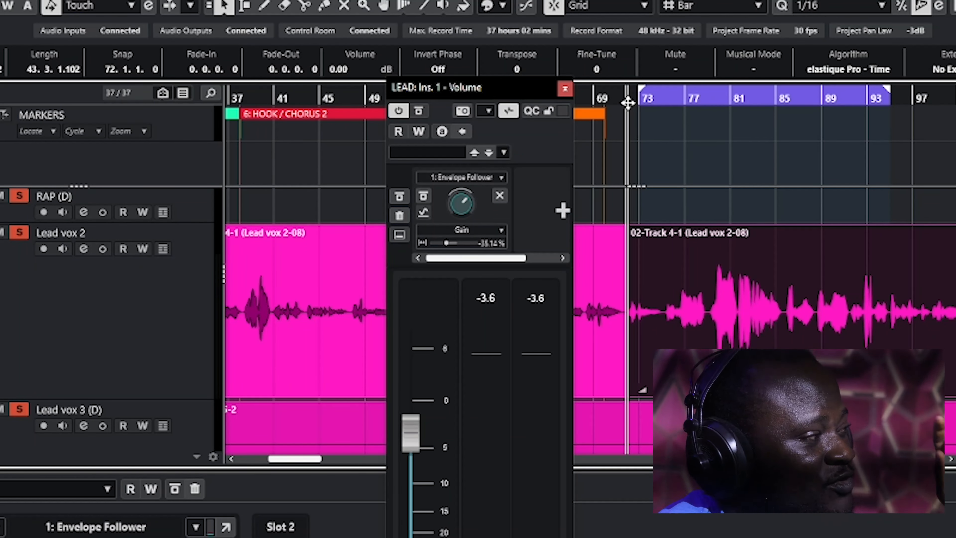
{"action": "key", "text": "space"}
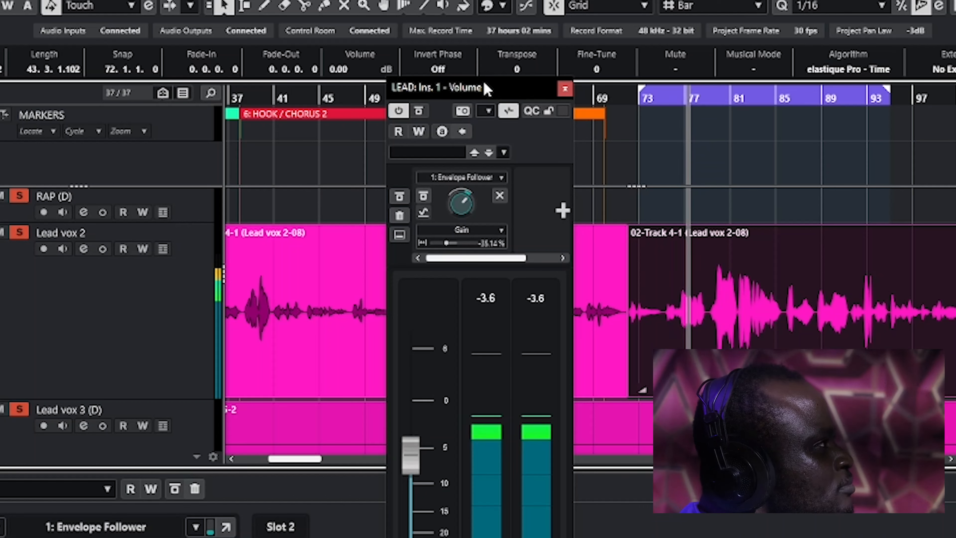
{"action": "left_click_drag", "start_coordinate": [484, 84], "coordinate": [469, 83]}
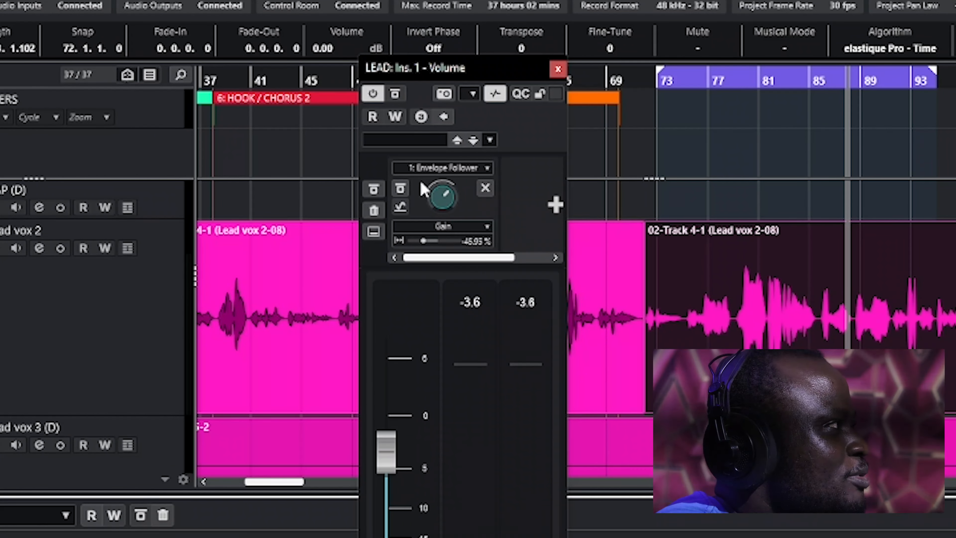
Step: Switch the Gain connection's polarity to Bipolar and back again
{"action": "left_click", "coordinate": [405, 208]}
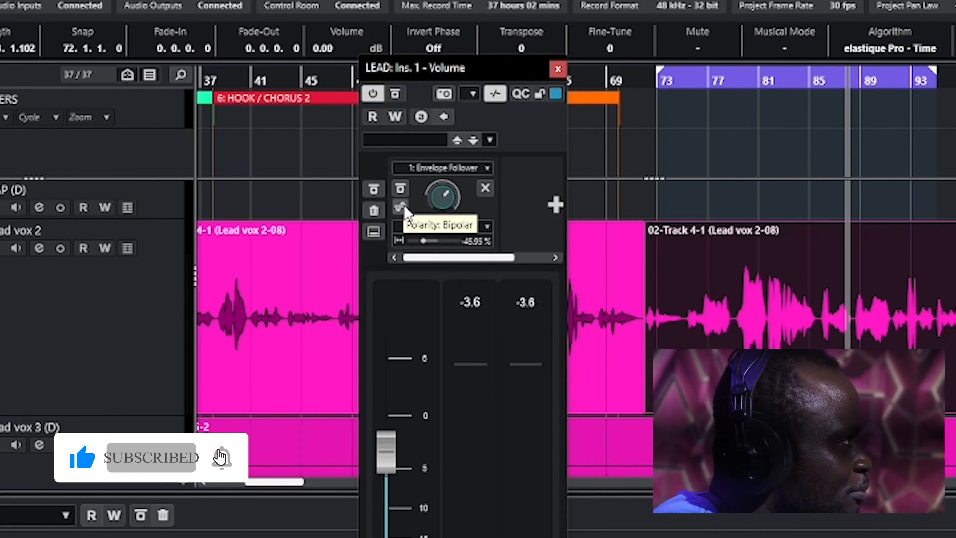
{"action": "left_click", "coordinate": [406, 208]}
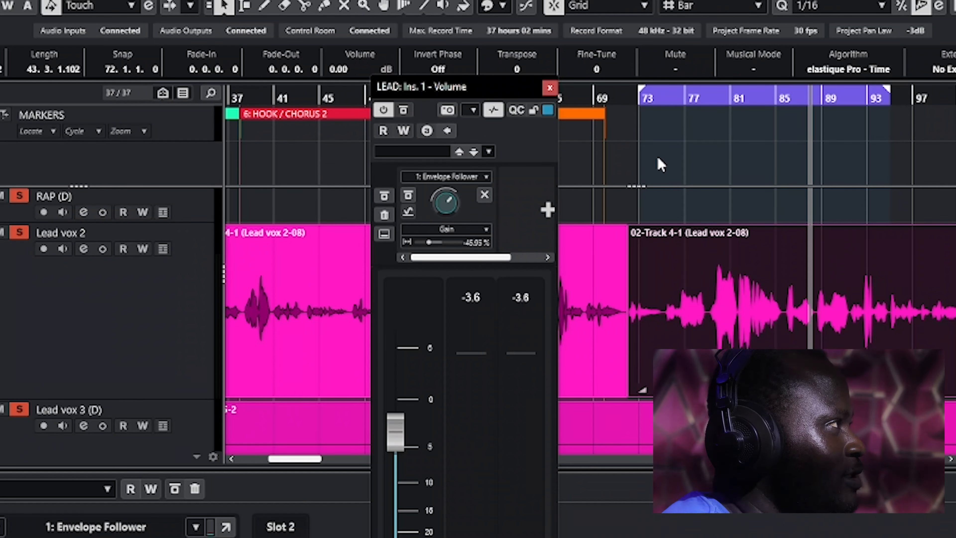
Step: Extend the cycle range from bar 73 to just past the end of the Lead vox 2 clip
{"action": "left_click_drag", "start_coordinate": [643, 101], "coordinate": [642, 90]}
{"action": "left_click_drag", "start_coordinate": [812, 98], "coordinate": [951, 116]}
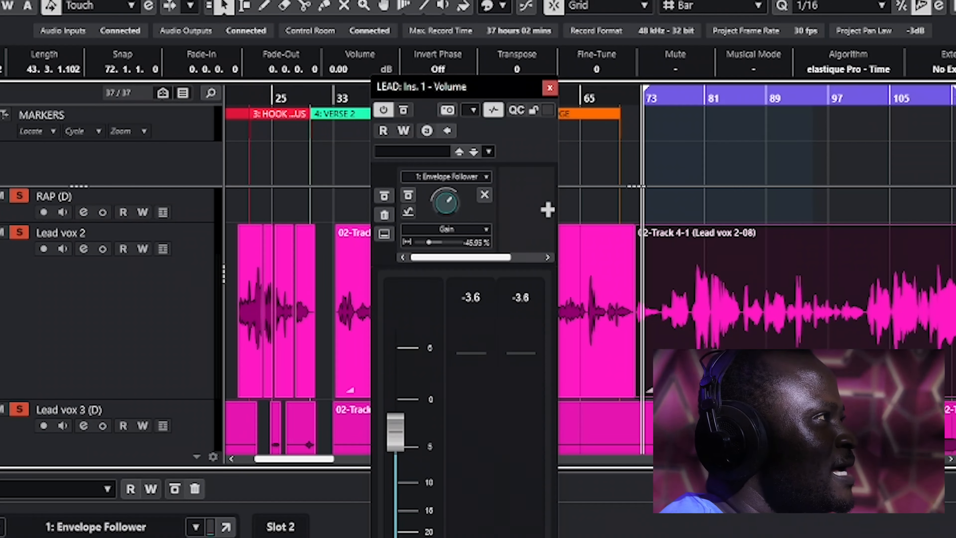
Step: Play the vocals from about bar 72 and adjust the Envelope Follower's own Gain knob during playback
{"action": "left_click_drag", "start_coordinate": [659, 100], "coordinate": [630, 102]}
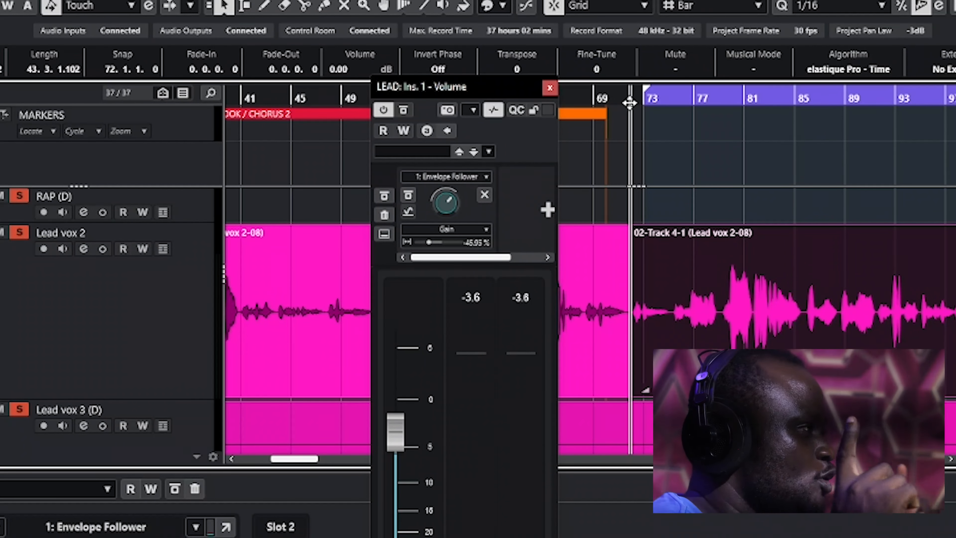
{"action": "key", "text": "space"}
{"action": "key", "text": "g"}
{"action": "key", "text": "g"}
{"action": "key", "text": "g"}
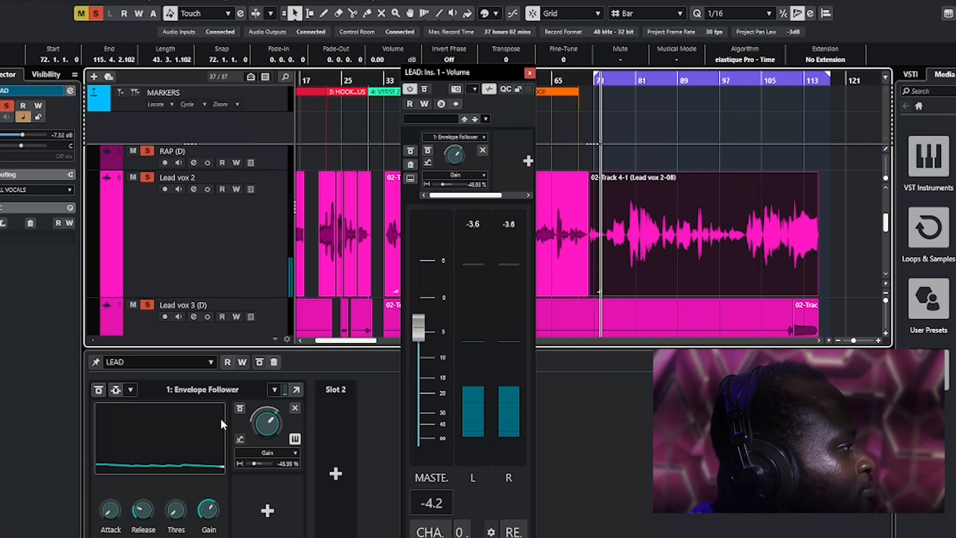
{"action": "left_click_drag", "start_coordinate": [211, 511], "coordinate": [213, 520]}
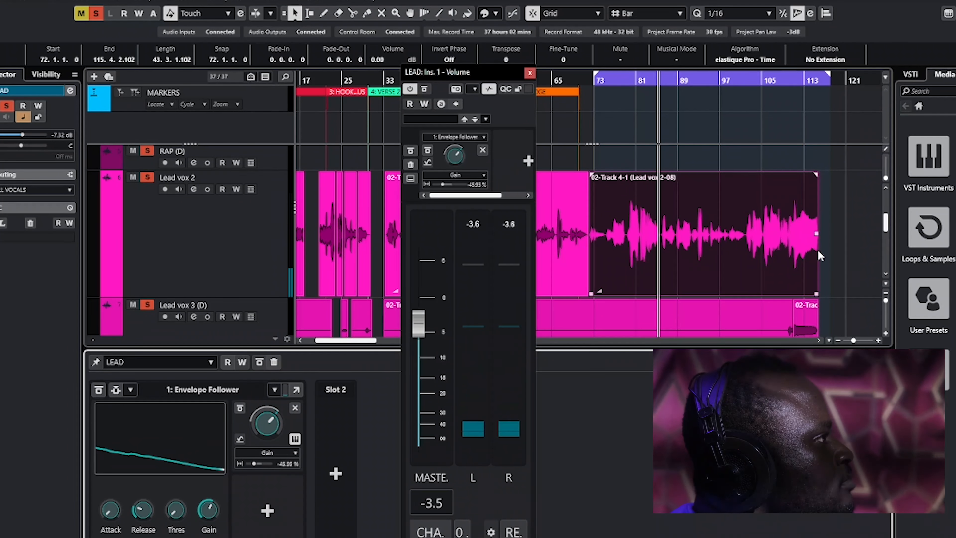
Step: Skip playback to about bar 101 and take the Lead vox 3 (D) track out of solo
{"action": "left_click", "coordinate": [750, 81]}
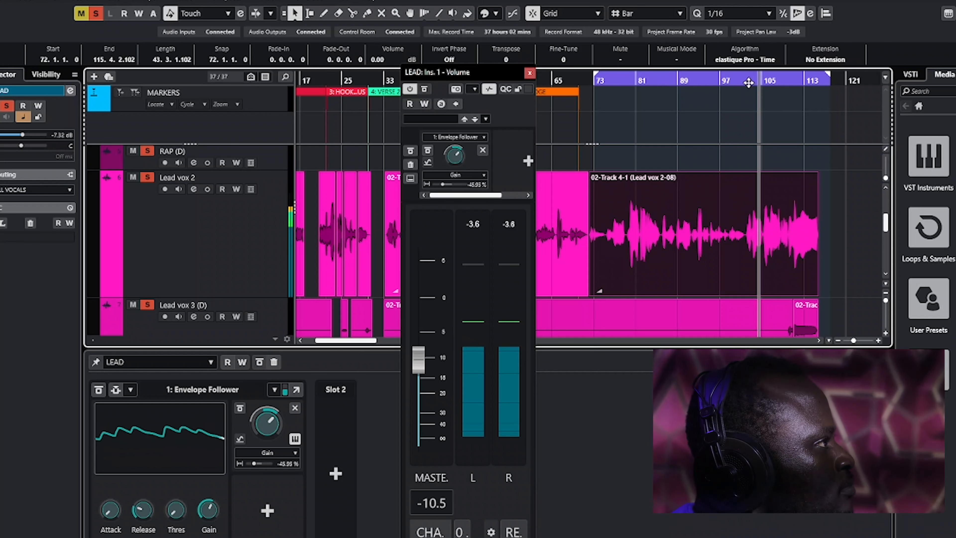
{"action": "left_click", "coordinate": [146, 305]}
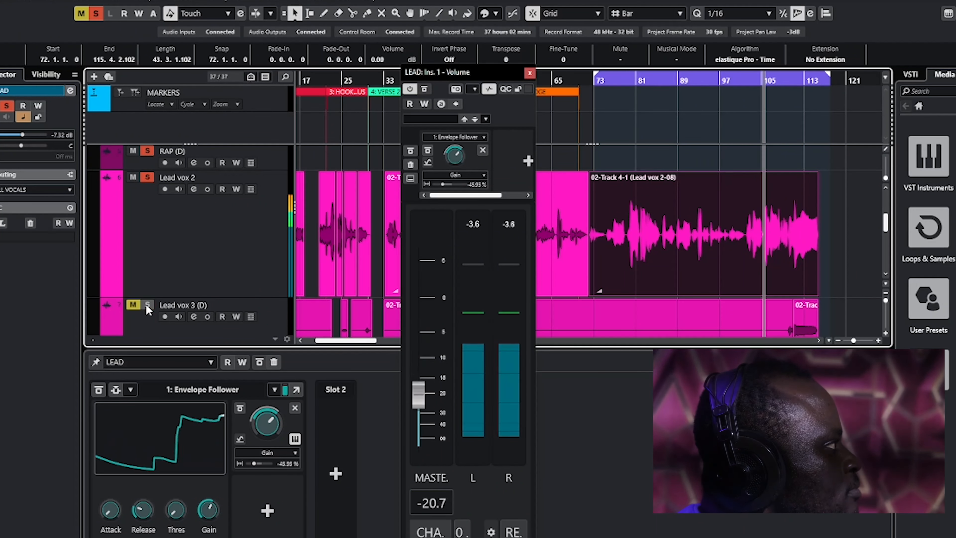